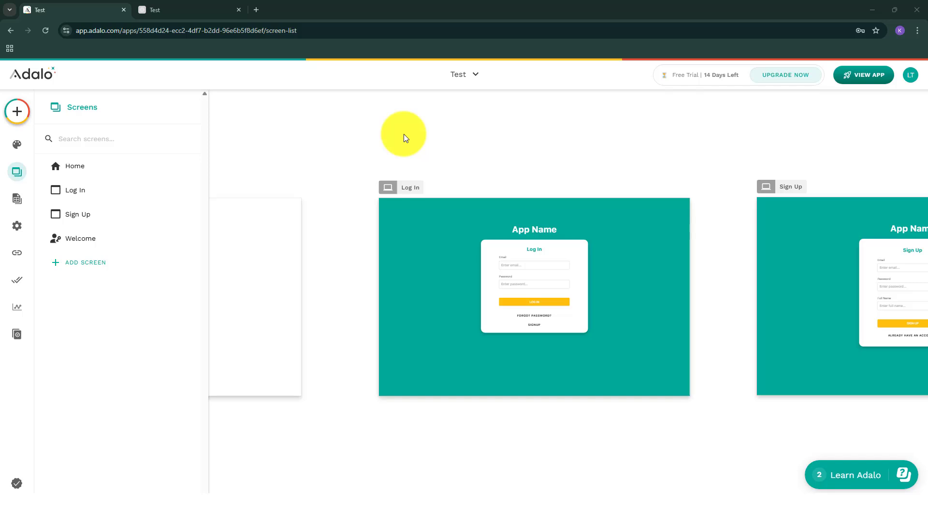
# Look over the Test app's Welcome, Log In, Sign Up and Home screens on the canvas.
pyautogui.click(465, 78)
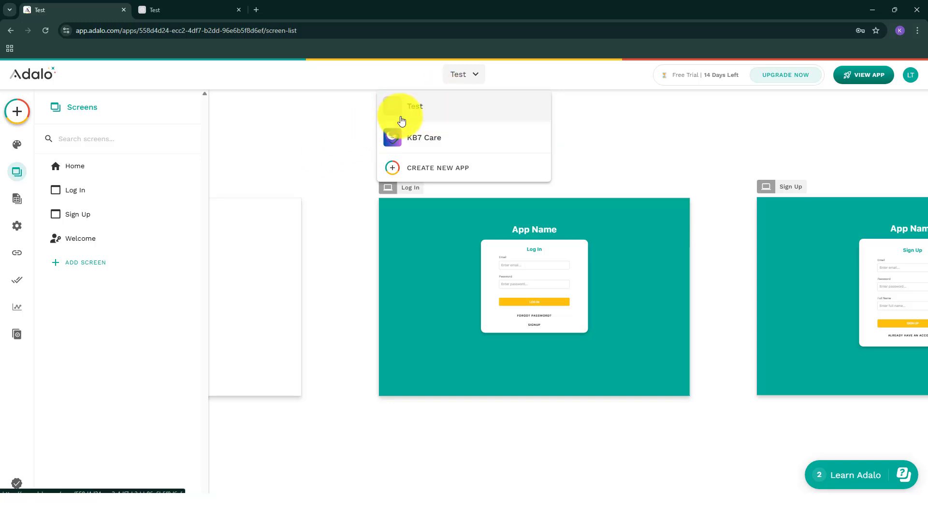
pyautogui.click(340, 143)
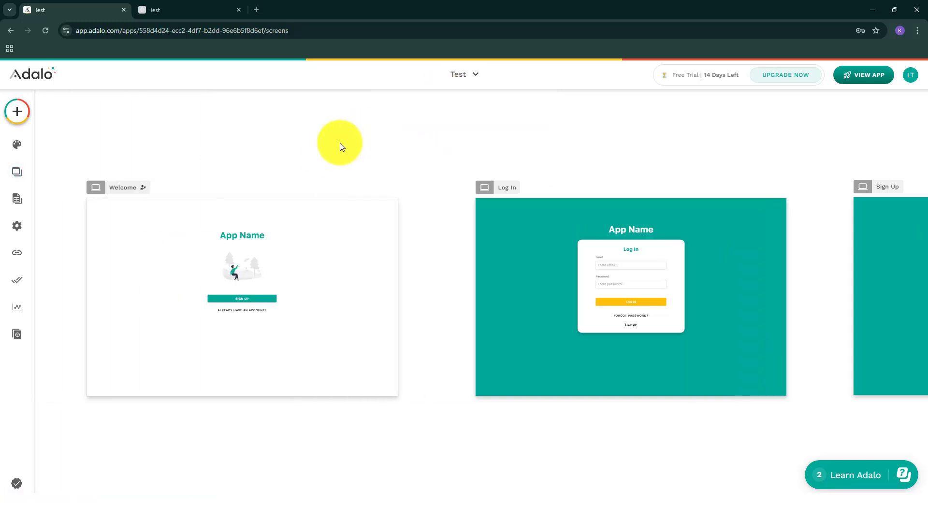
pyautogui.hscroll(15, 340, 143)
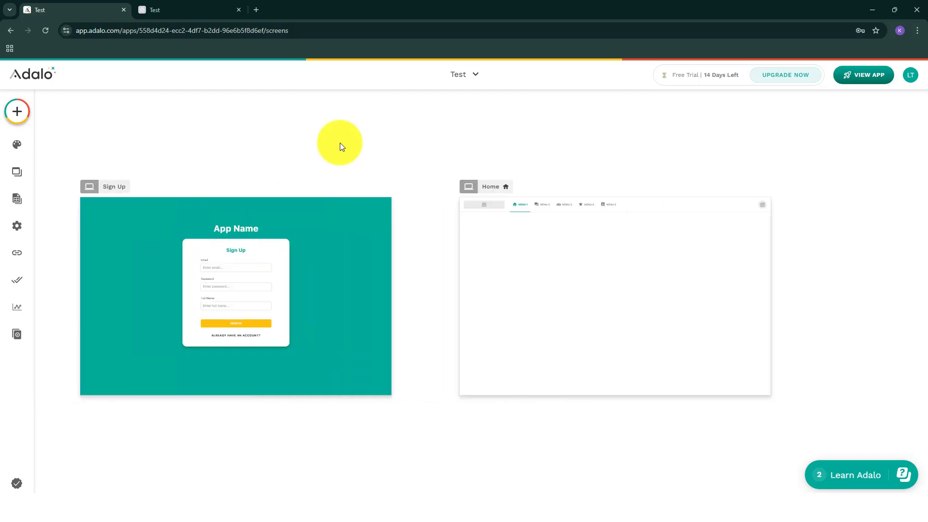
pyautogui.hscroll(-15, 340, 143)
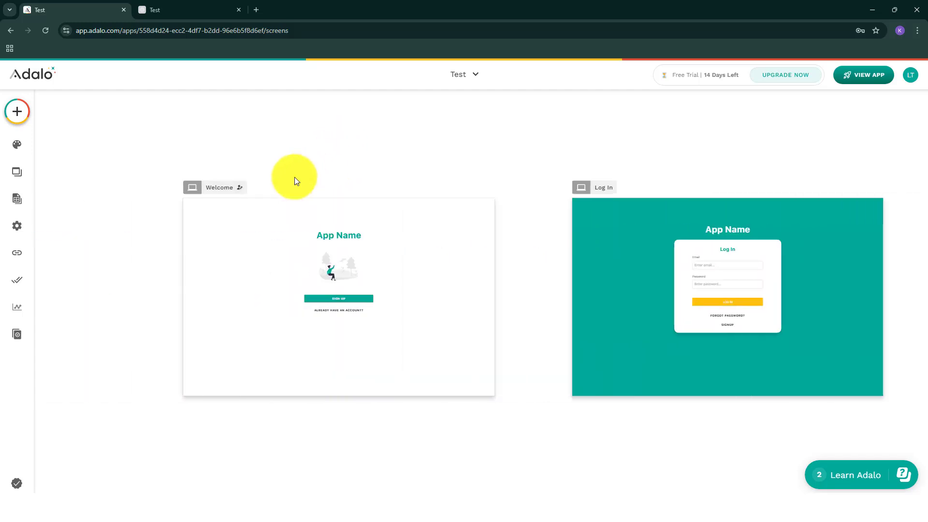
pyautogui.hscroll(12, 296, 181)
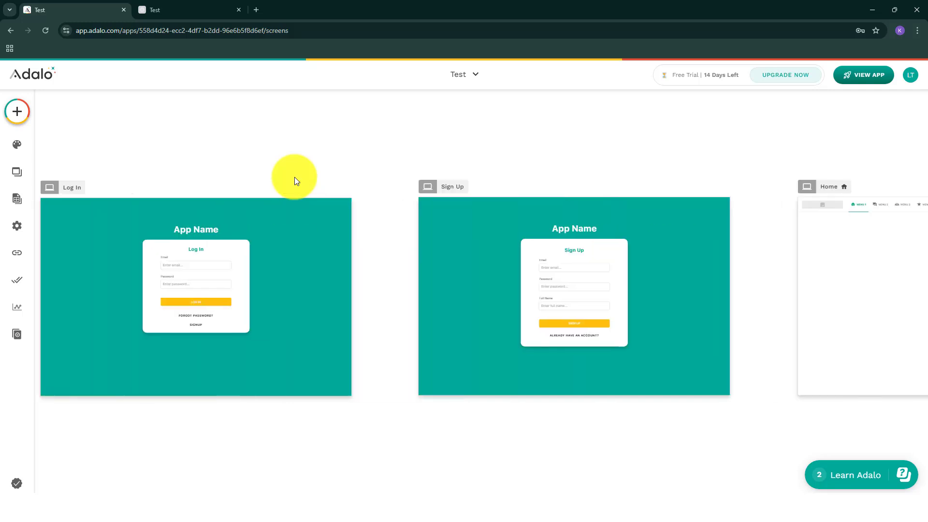
pyautogui.hscroll(5, 296, 181)
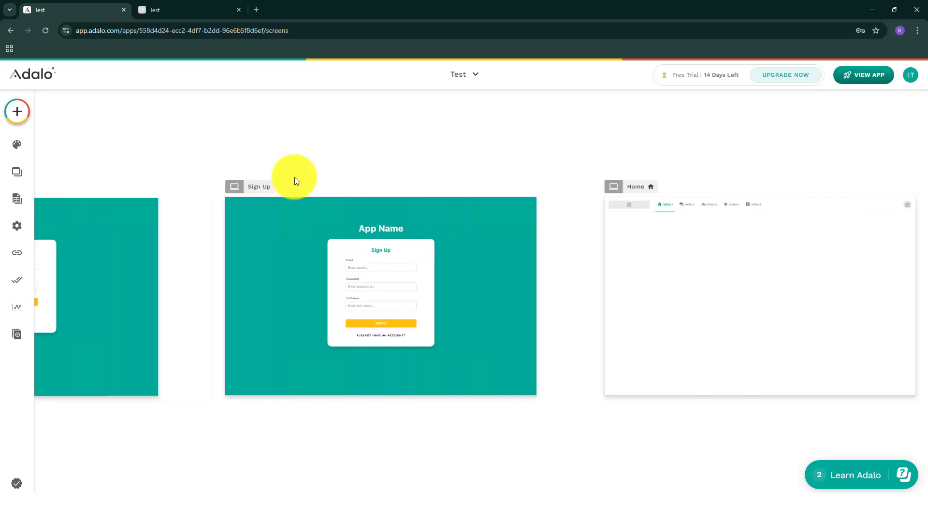
pyautogui.hscroll(-15, 296, 181)
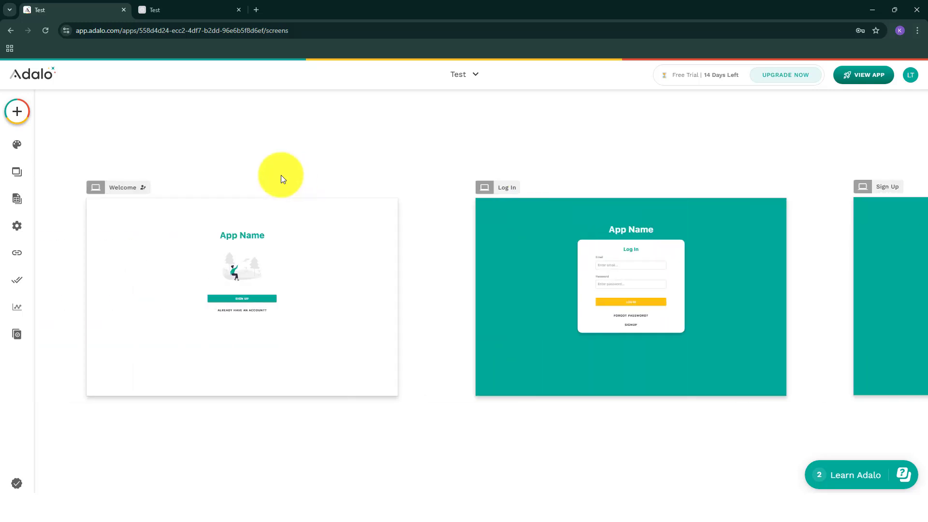
# Review the ready-made sections, the branding colors and the list of screens.
pyautogui.click(20, 120)
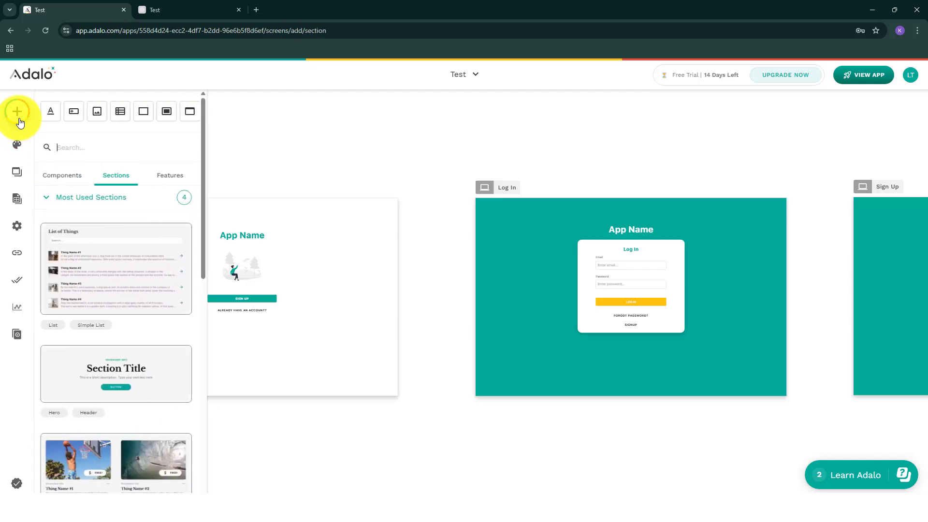
pyautogui.click(16, 152)
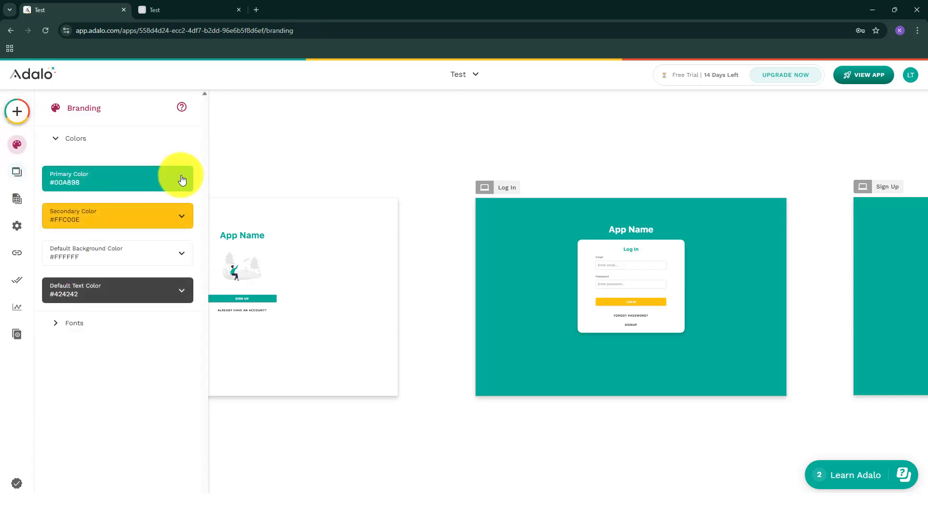
pyautogui.click(18, 181)
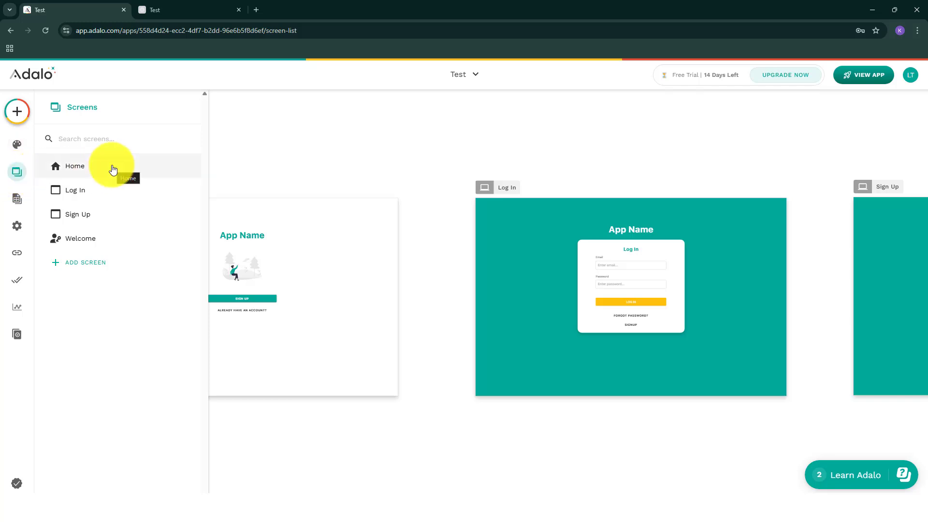
# Rearrange the canvas with Log In above Welcome, Sign Up beside Log In, and Home directly below Sign Up.
pyautogui.click(507, 189)
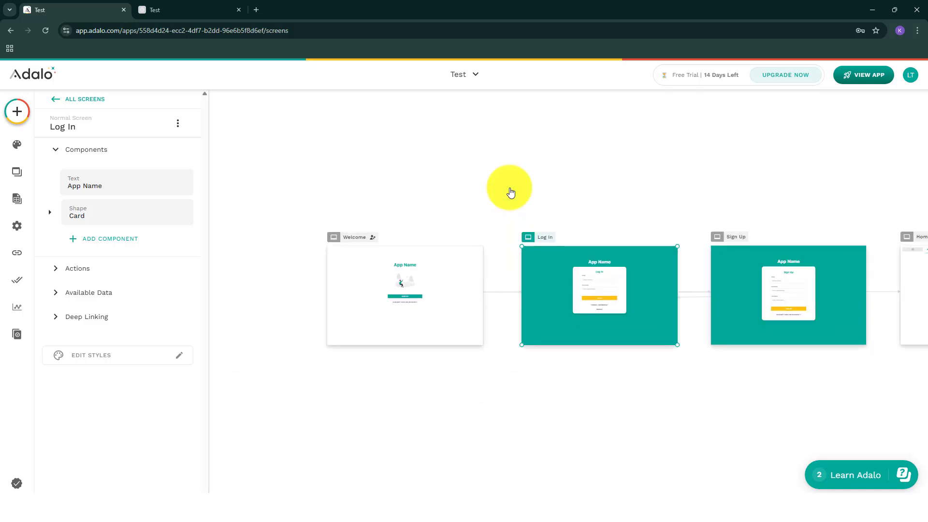
pyautogui.moveTo(549, 244); pyautogui.dragTo(353, 116)
pyautogui.moveTo(736, 239); pyautogui.dragTo(541, 147)
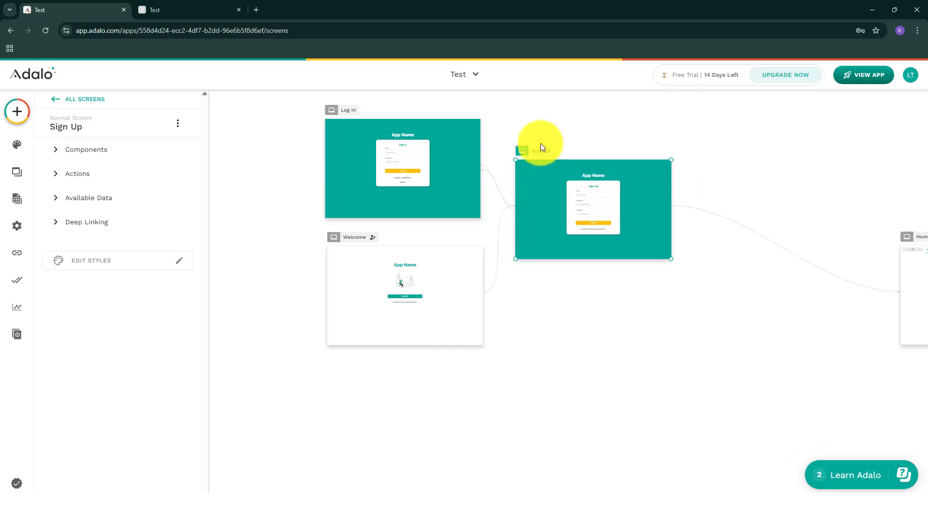
pyautogui.click(901, 241)
pyautogui.moveTo(901, 241); pyautogui.dragTo(538, 300)
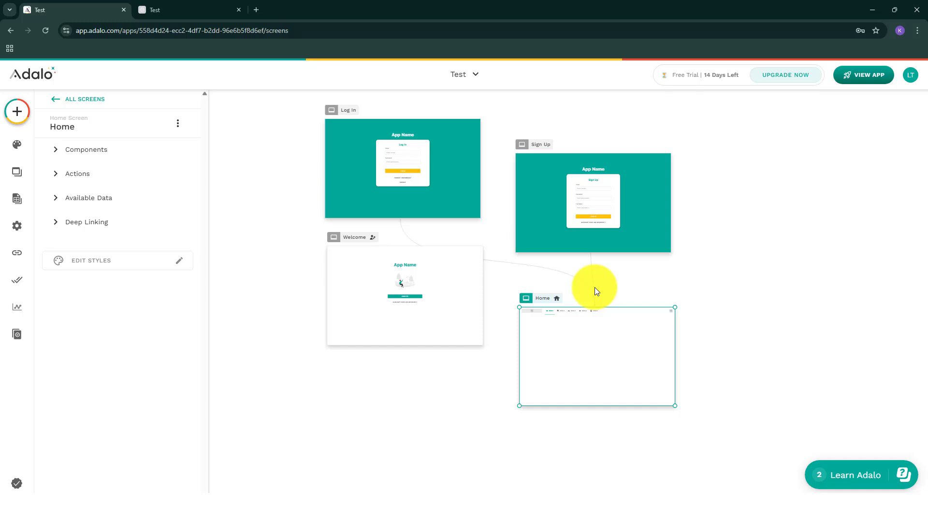
pyautogui.moveTo(539, 300); pyautogui.dragTo(541, 287)
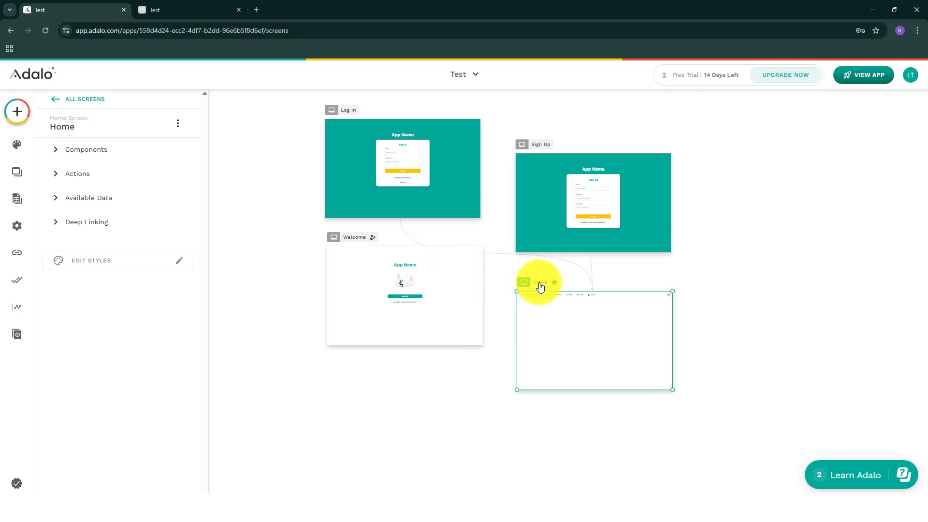
# Duplicate the Home screen and place the copy level with the original, just to its right.
pyautogui.hotkey('ctrl', 'd')
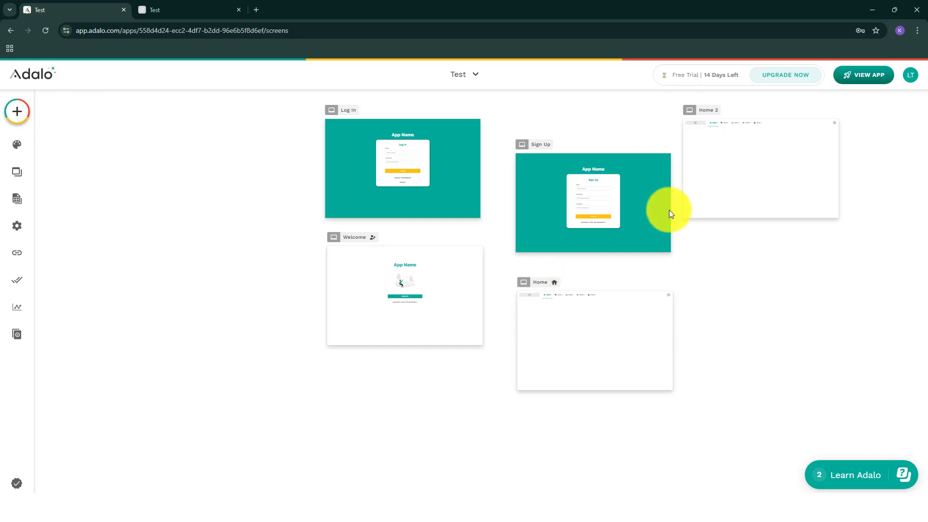
pyautogui.moveTo(701, 120); pyautogui.dragTo(706, 287)
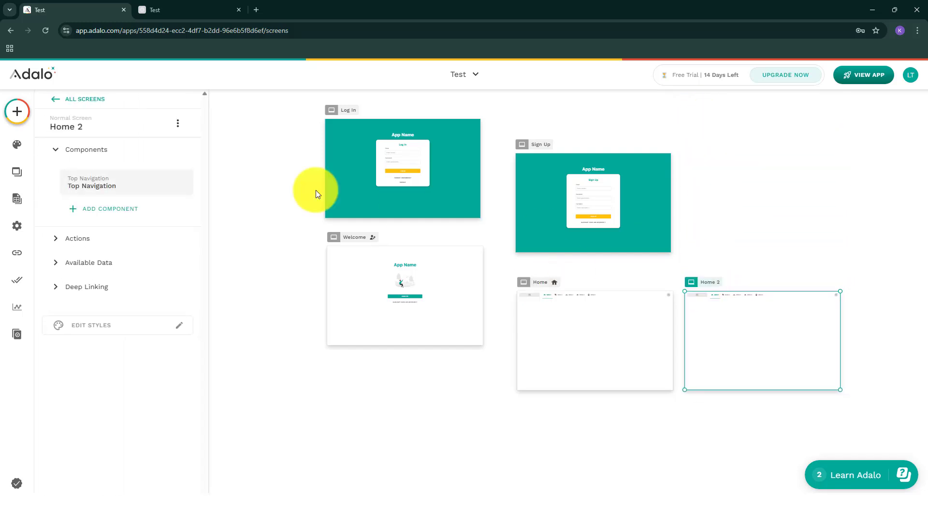
# Copy Home's top navigation onto the Home 2 screen below its existing one, and move Home 2 slightly away from Home.
pyautogui.click(599, 296)
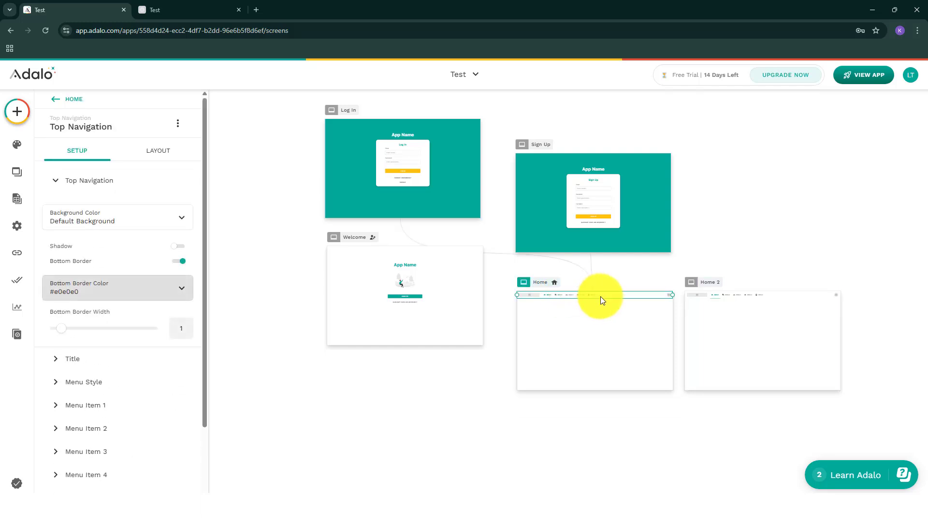
pyautogui.click(798, 360)
pyautogui.hotkey('ctrl', 'v')
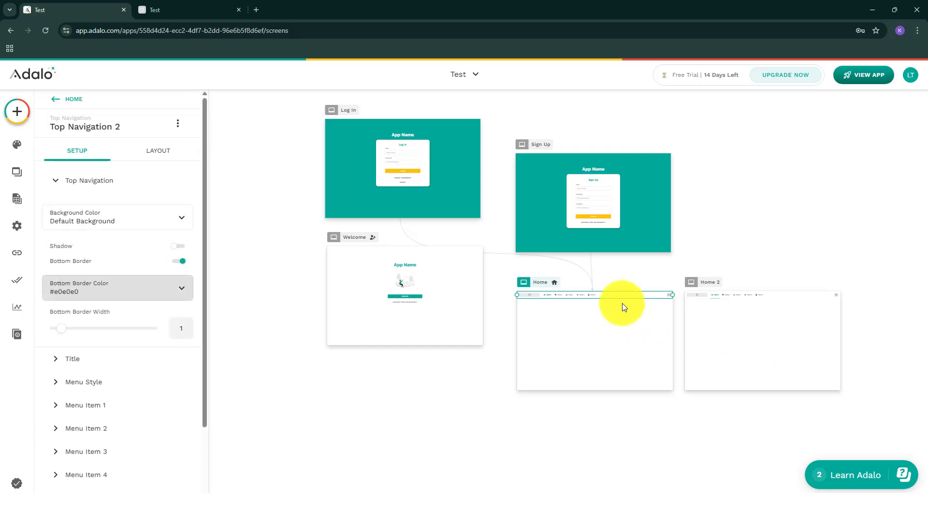
pyautogui.moveTo(622, 296); pyautogui.dragTo(790, 335)
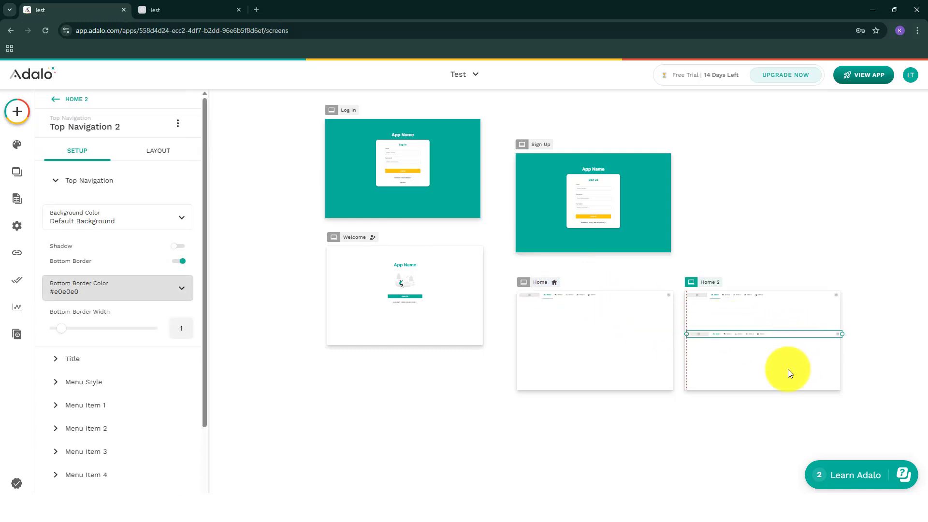
pyautogui.moveTo(704, 286); pyautogui.dragTo(721, 285)
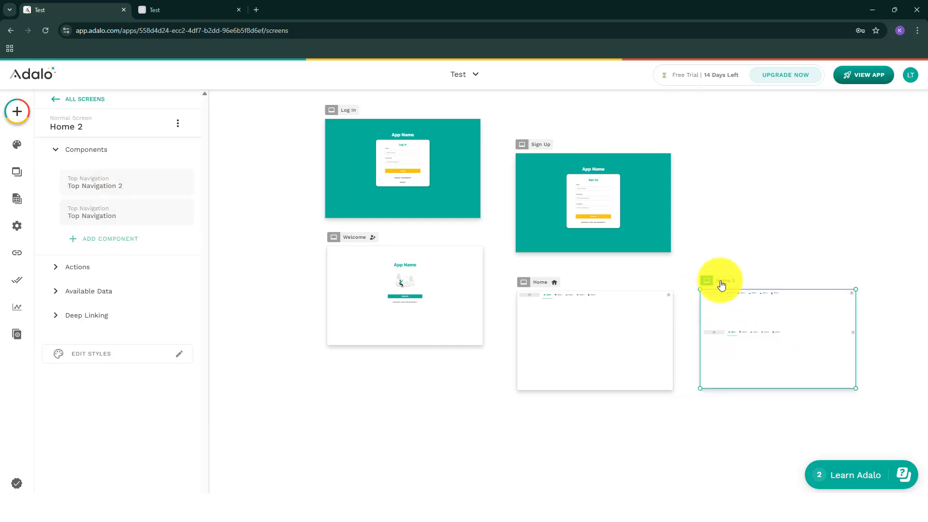
# Delete the Request Notification Permission action from the Home screen.
pyautogui.click(545, 284)
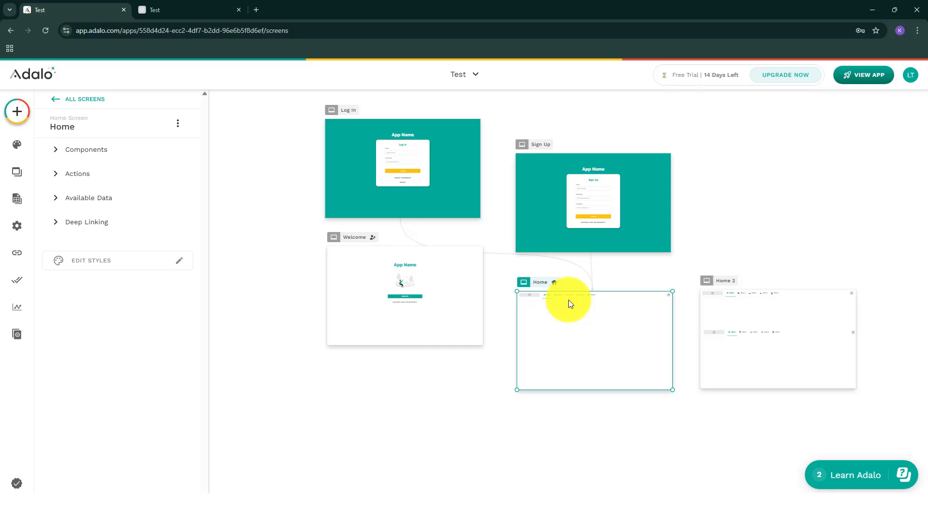
pyautogui.click(82, 180)
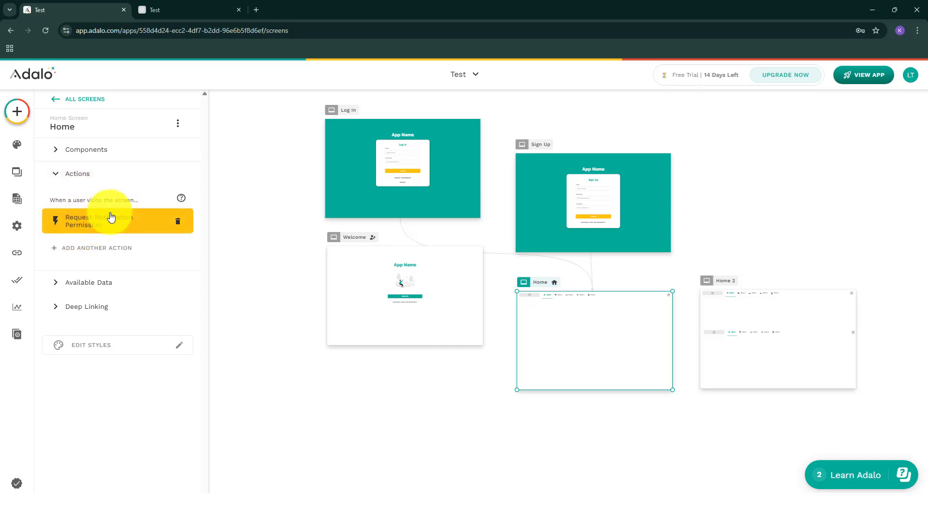
pyautogui.click(178, 221)
# Add an action to the Home screen that links to Home 2 when a user visits.
pyautogui.click(92, 249)
pyautogui.moveTo(133, 279)
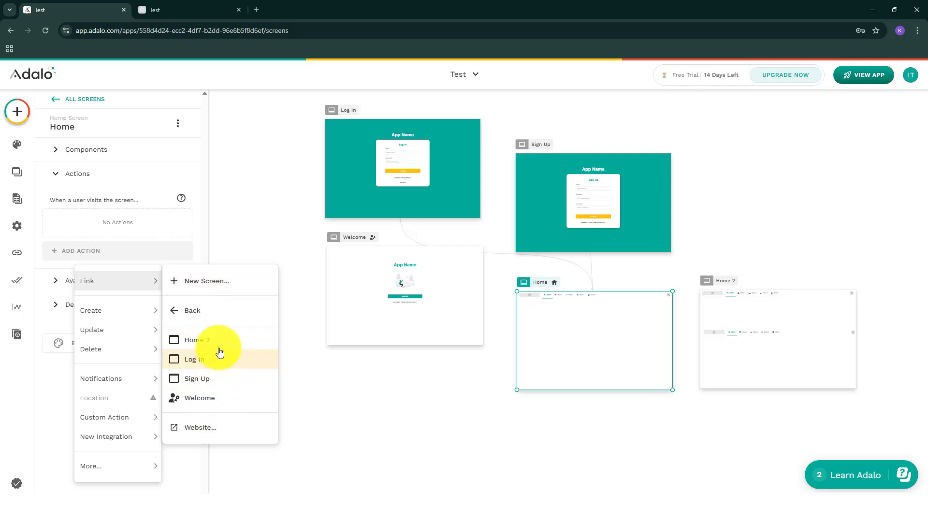
pyautogui.click(98, 221)
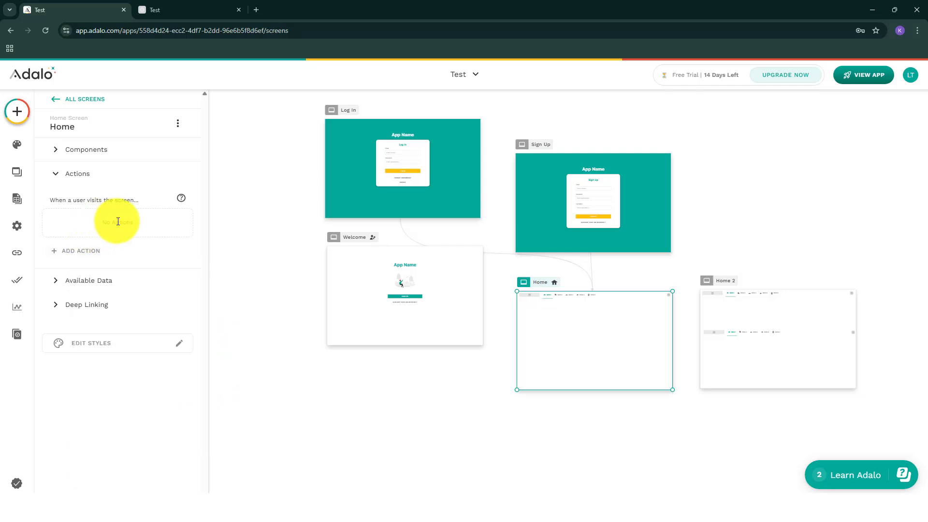
pyautogui.click(84, 254)
pyautogui.moveTo(135, 280)
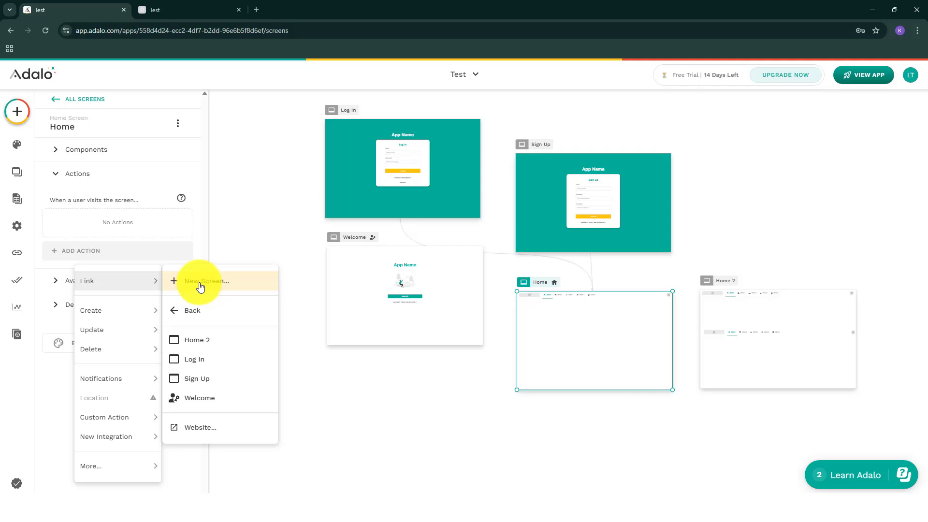
pyautogui.click(199, 341)
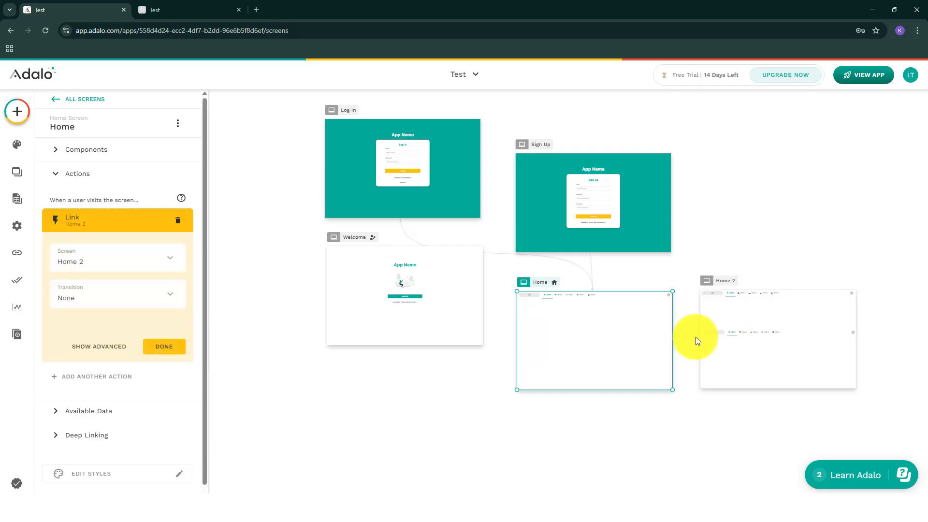
# Delete the Home 2 screen and the Home screen's link action that pointed to it.
pyautogui.moveTo(716, 283); pyautogui.dragTo(756, 280)
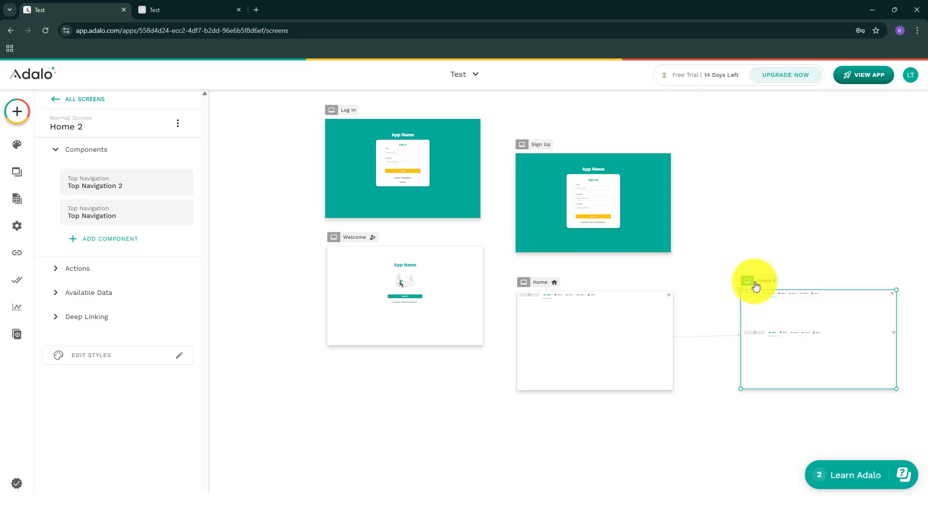
pyautogui.press('Delete')
pyautogui.click(555, 289)
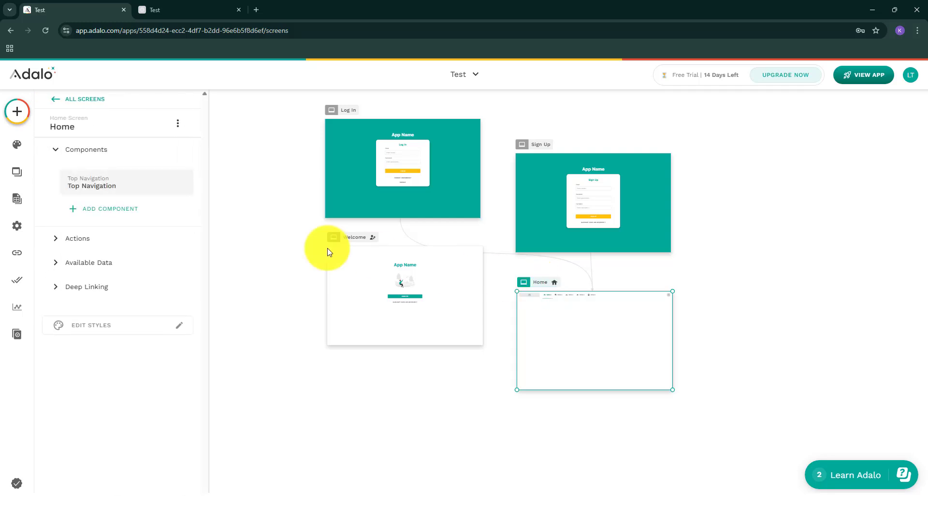
pyautogui.click(97, 239)
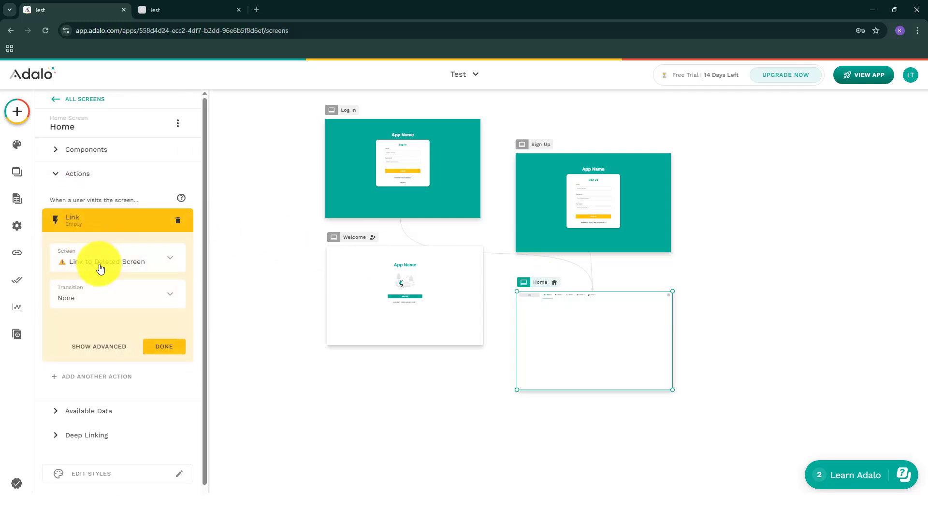
pyautogui.click(178, 221)
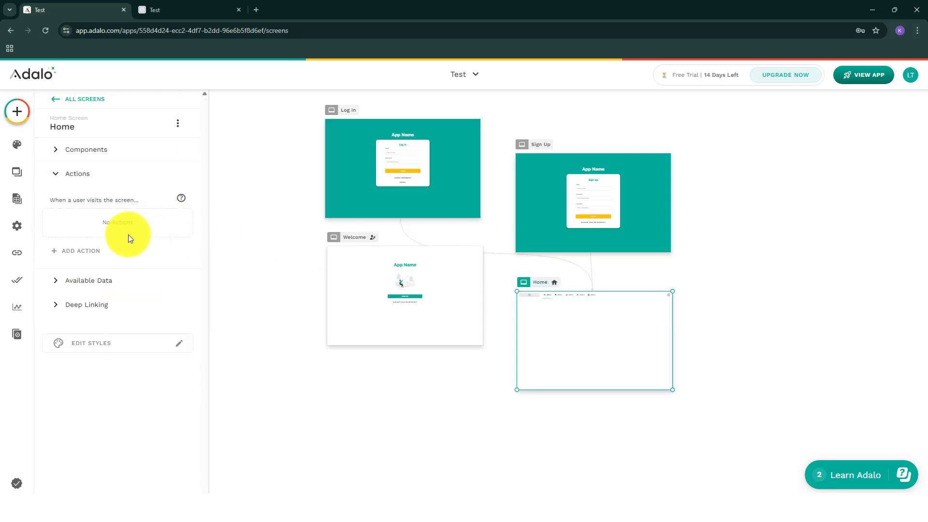
# Add a Request Notification Permission action to the Home screen for when a user visits it.
pyautogui.click(77, 250)
pyautogui.moveTo(134, 409)
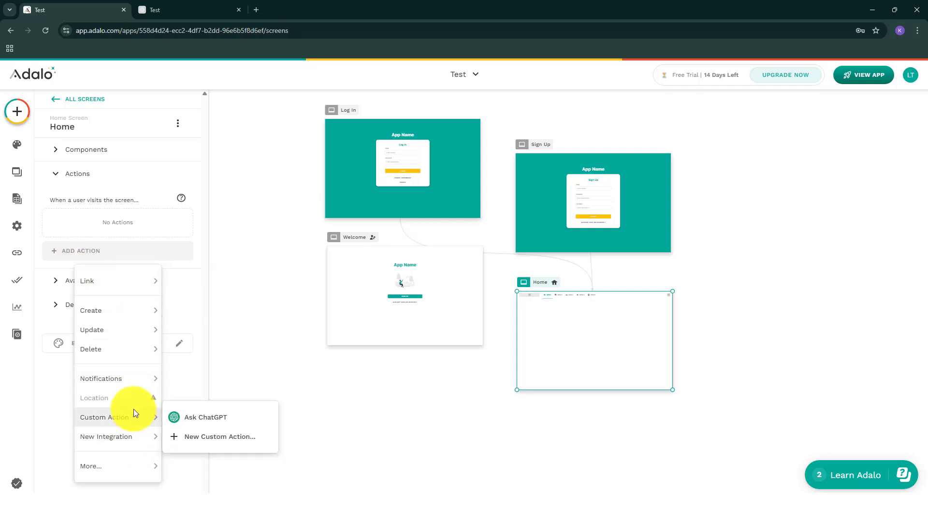
pyautogui.moveTo(135, 382)
pyautogui.click(191, 397)
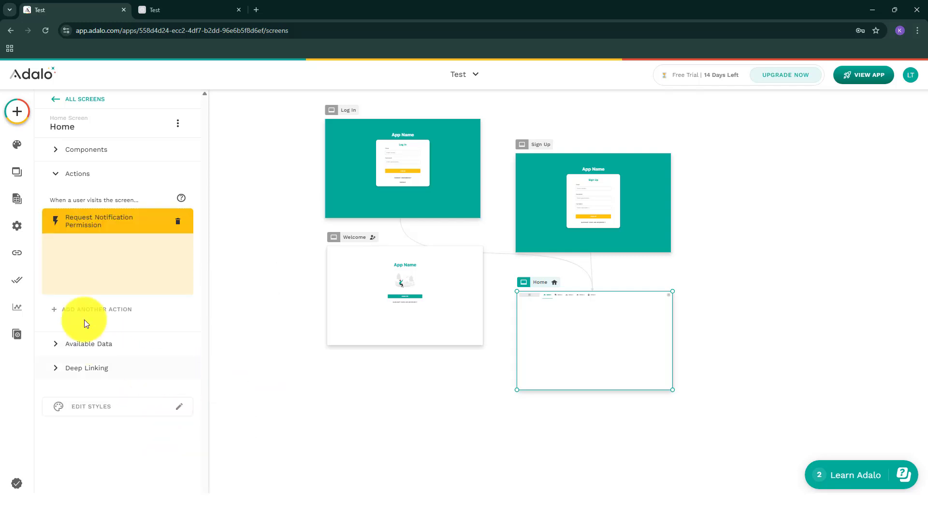
pyautogui.click(180, 281)
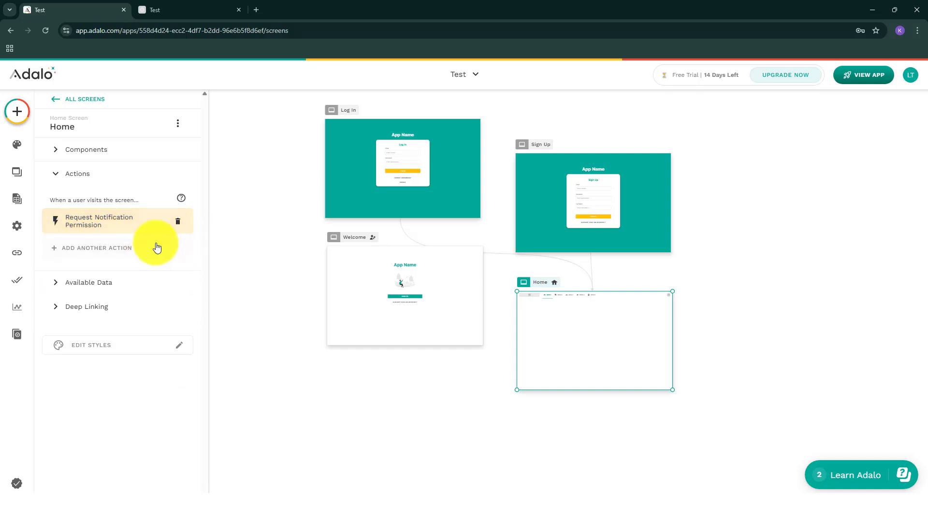
# Move the Welcome screen slightly lower on the canvas, keeping it beneath the Log In screen.
pyautogui.click(358, 261)
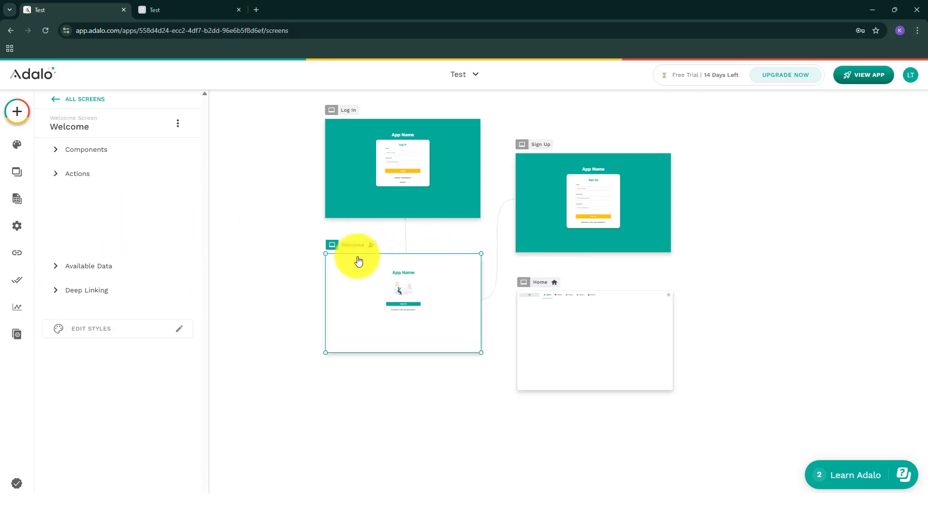
pyautogui.moveTo(358, 261)
pyautogui.mouseDown()
pyautogui.moveTo(349, 257)
pyautogui.moveTo(367, 247)
pyautogui.mouseUp()
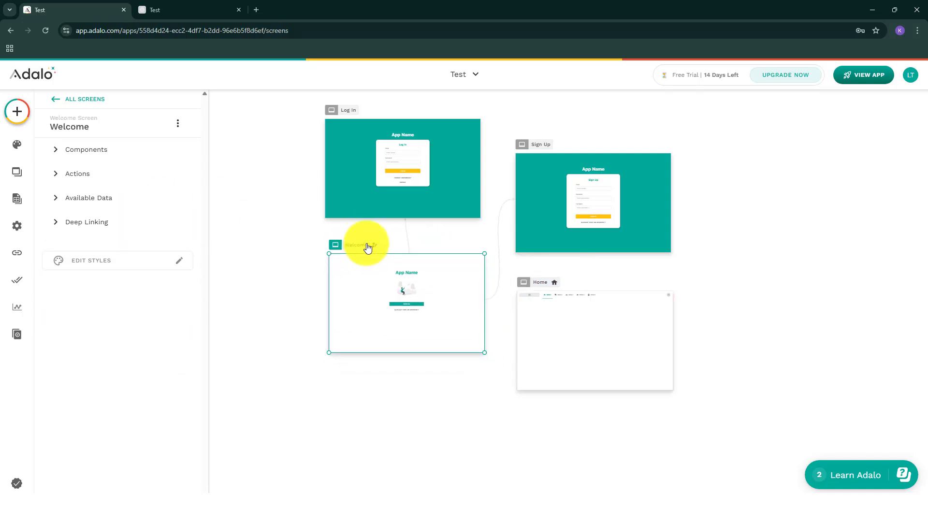
# Move the Sign Up screen slightly higher on the canvas, keeping it above the Home screen.
pyautogui.moveTo(546, 144)
pyautogui.mouseDown()
pyautogui.moveTo(555, 142)
pyautogui.moveTo(544, 140)
pyautogui.mouseUp()
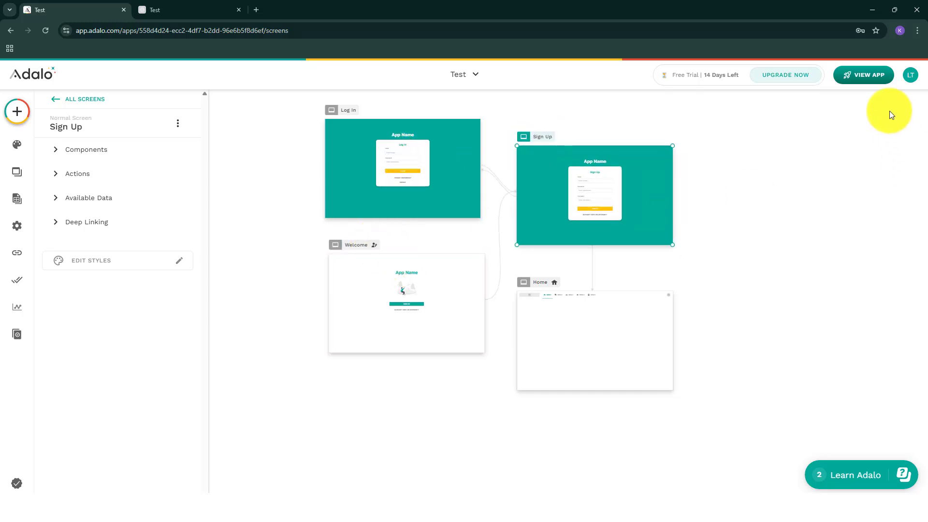
# Open the shareable test app in the browser and compare its first page with the Welcome screen in the editor.
pyautogui.click(867, 77)
pyautogui.click(839, 145)
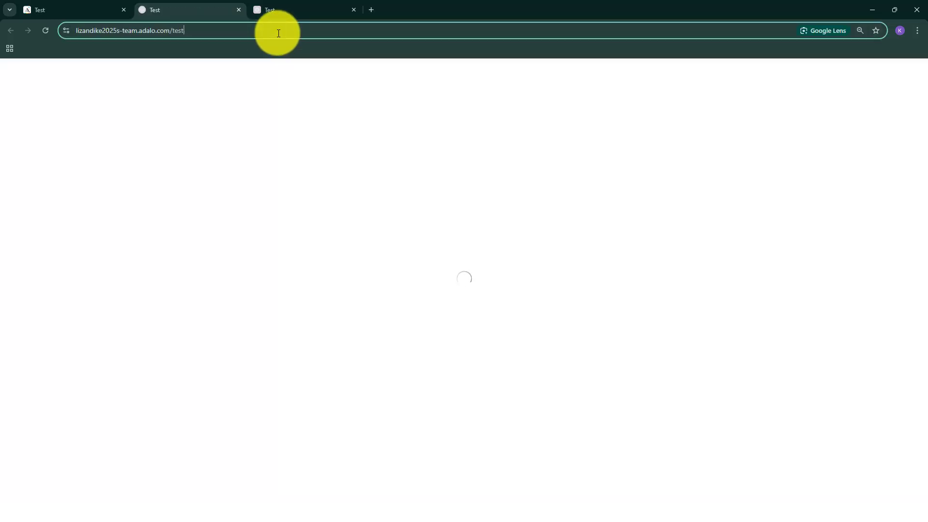
pyautogui.click(278, 32)
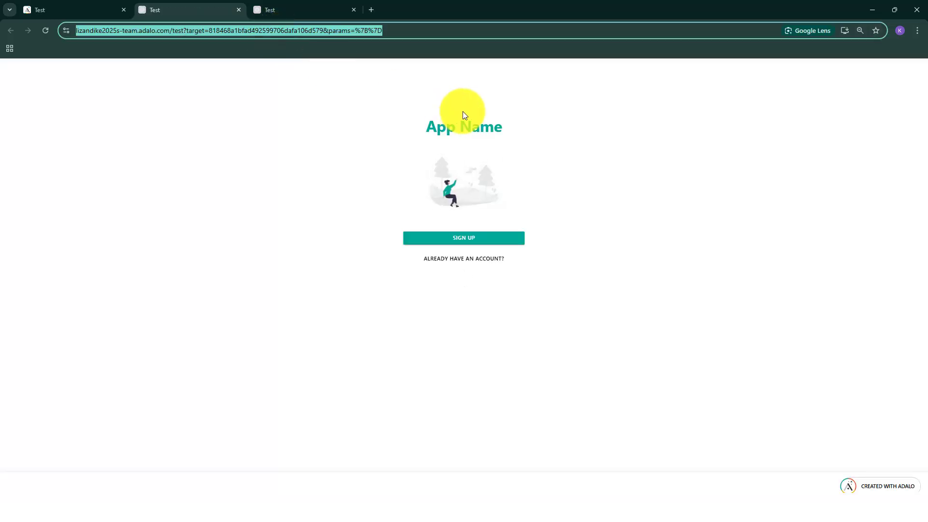
pyautogui.click(93, 6)
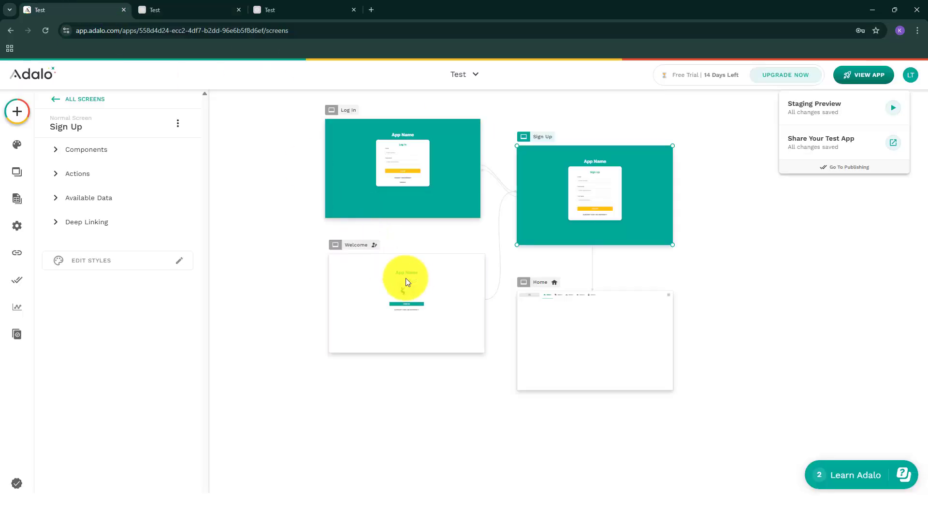
pyautogui.click(182, 6)
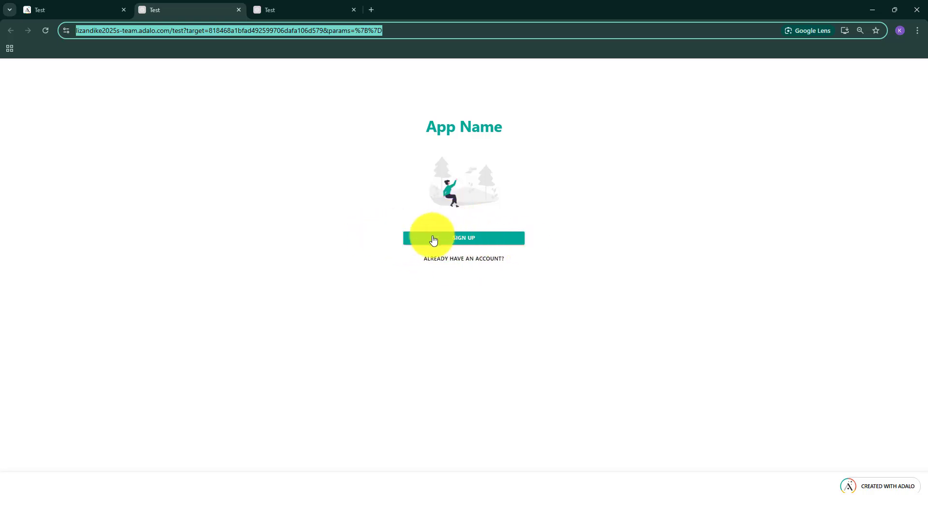
pyautogui.click(73, 9)
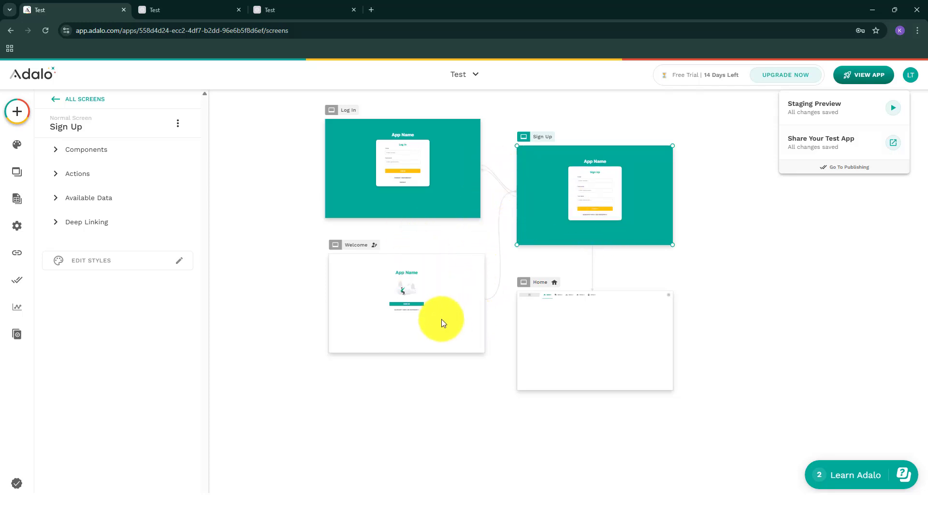
pyautogui.click(195, 8)
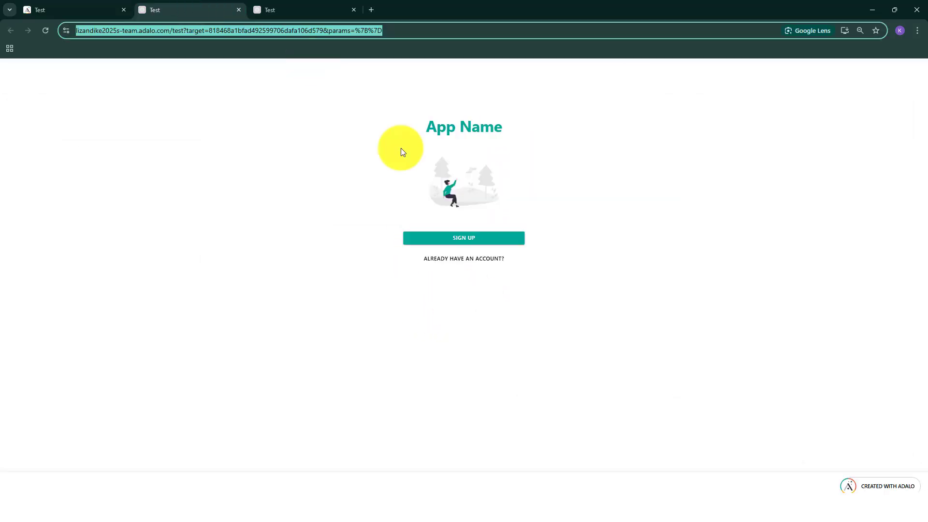
# Go to the sign-up page in the test app and compare it with the Sign Up screen in the editor.
pyautogui.click(477, 239)
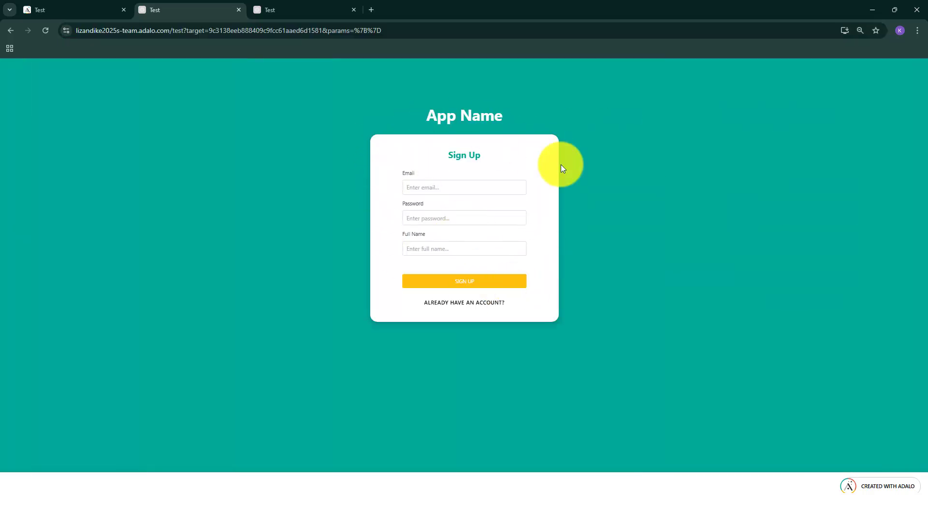
pyautogui.click(93, 8)
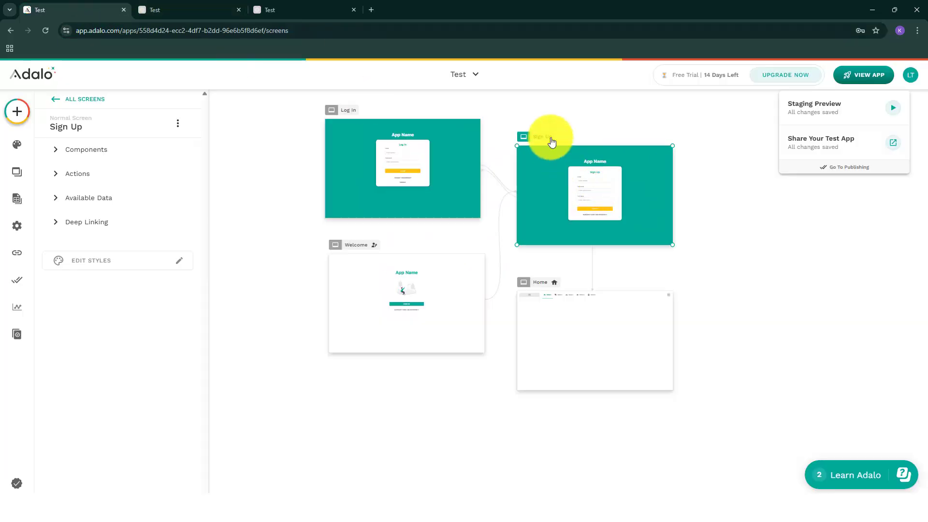
pyautogui.click(186, 7)
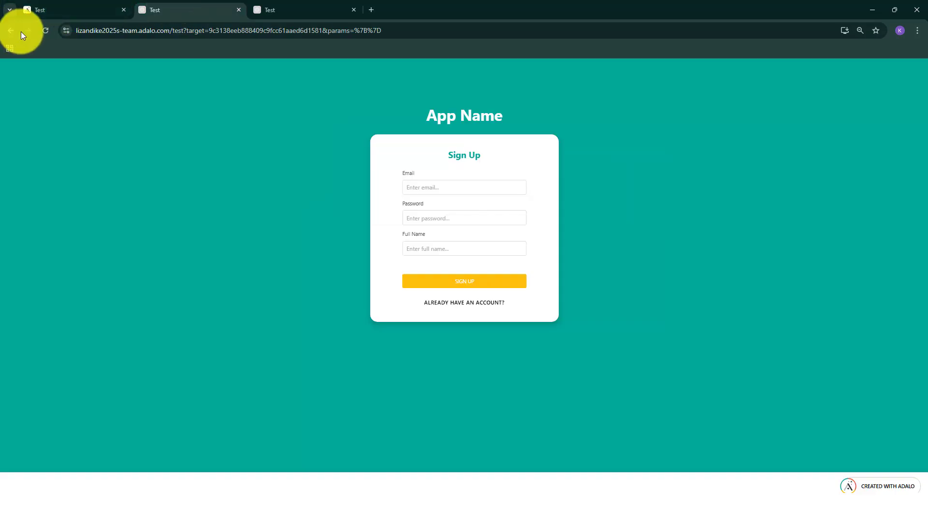
# Return to the test app's first page, follow the Already Have an Account link, and compare the page with the editor's Log In screen.
pyautogui.click(10, 32)
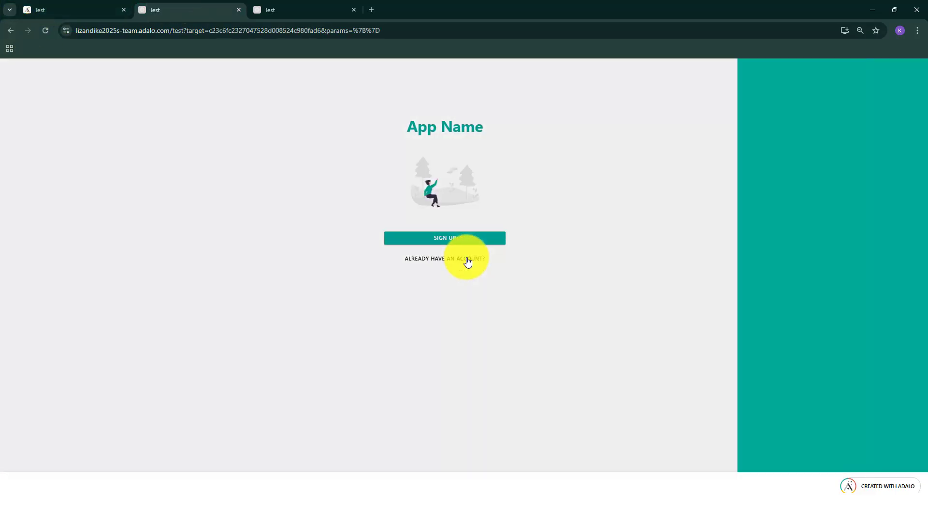
pyautogui.click(467, 259)
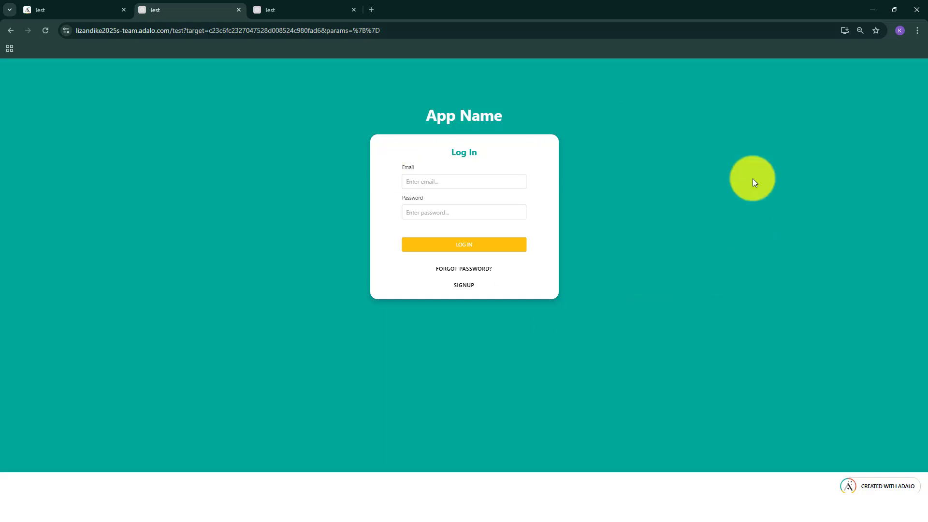
pyautogui.click(83, 8)
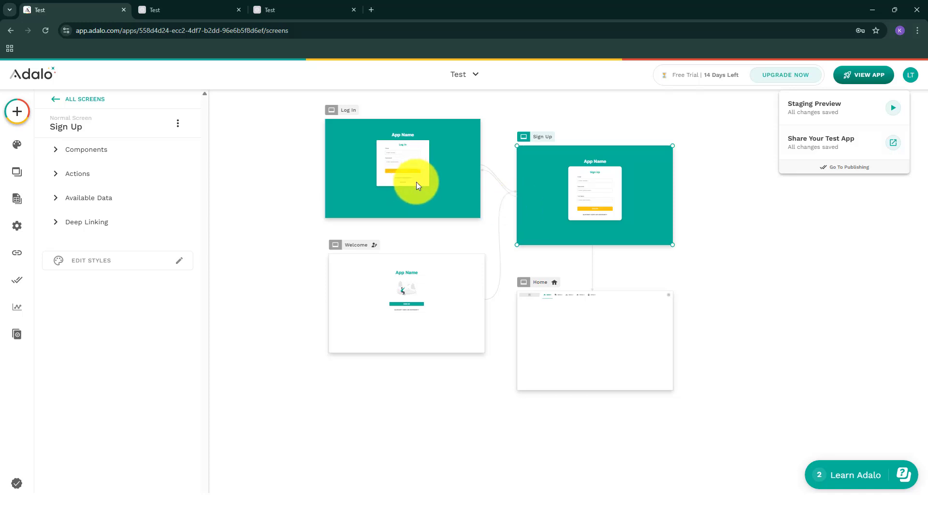
# Inspect the link action on the Welcome screen's Sign up button.
pyautogui.click(416, 302)
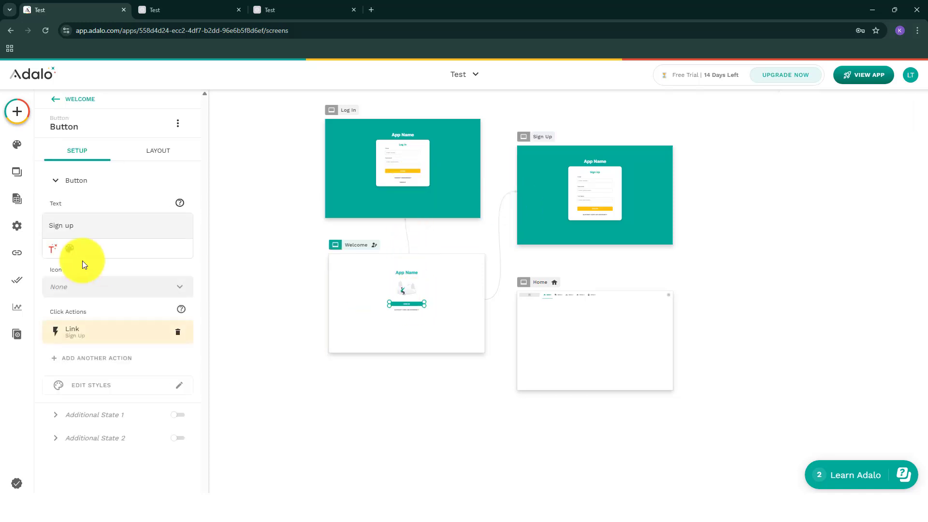
pyautogui.click(144, 333)
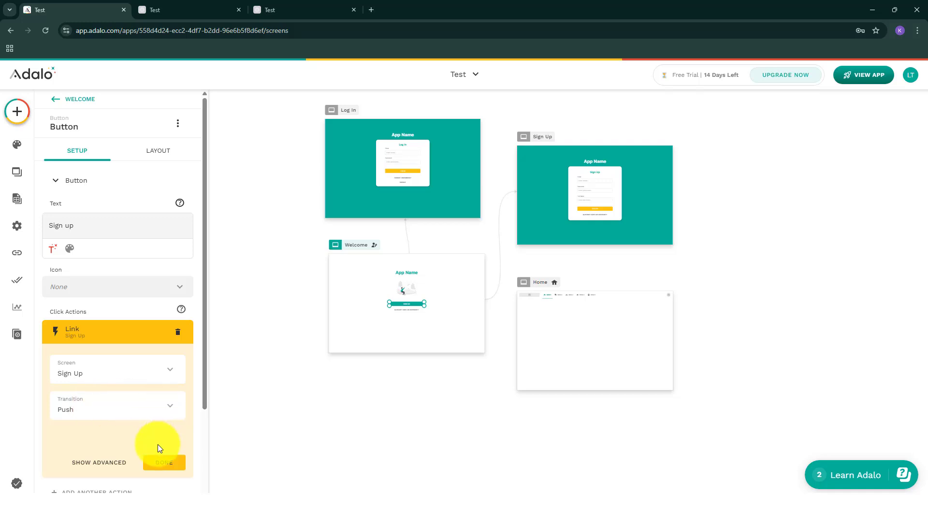
pyautogui.click(310, 379)
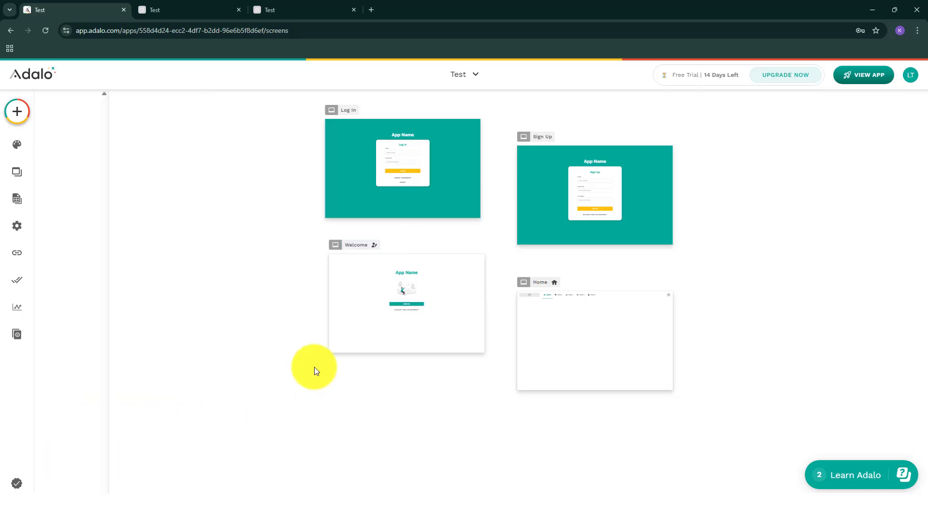
# Review the Welcome screen's components, the Log In screen's properties and the app's list of screens.
pyautogui.click(365, 248)
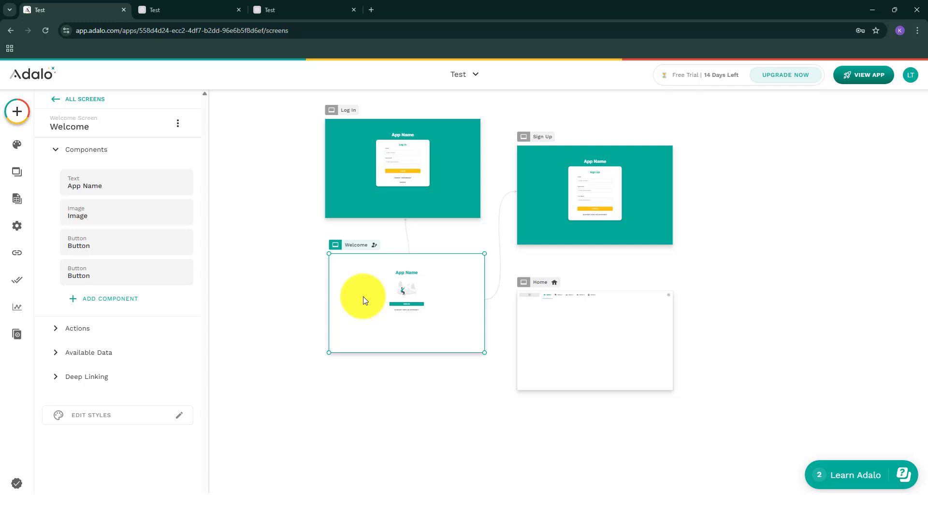
pyautogui.click(351, 110)
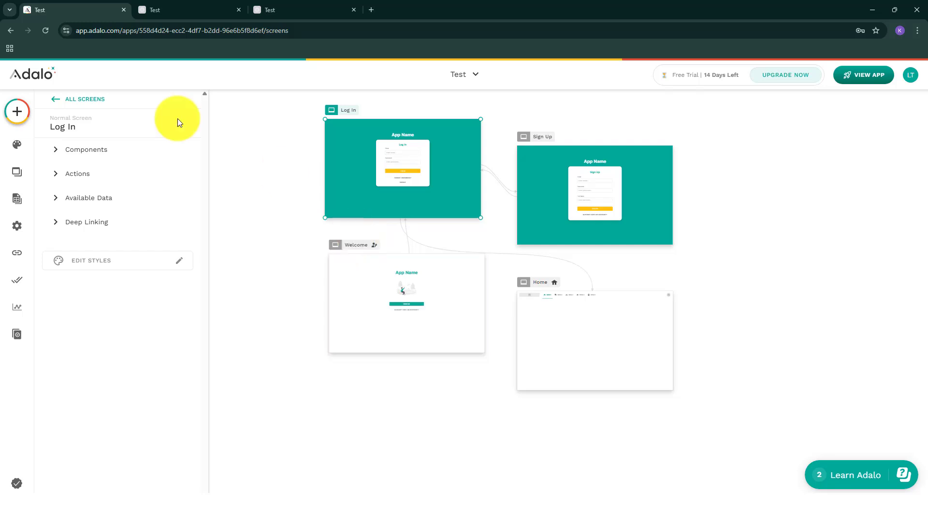
pyautogui.click(18, 177)
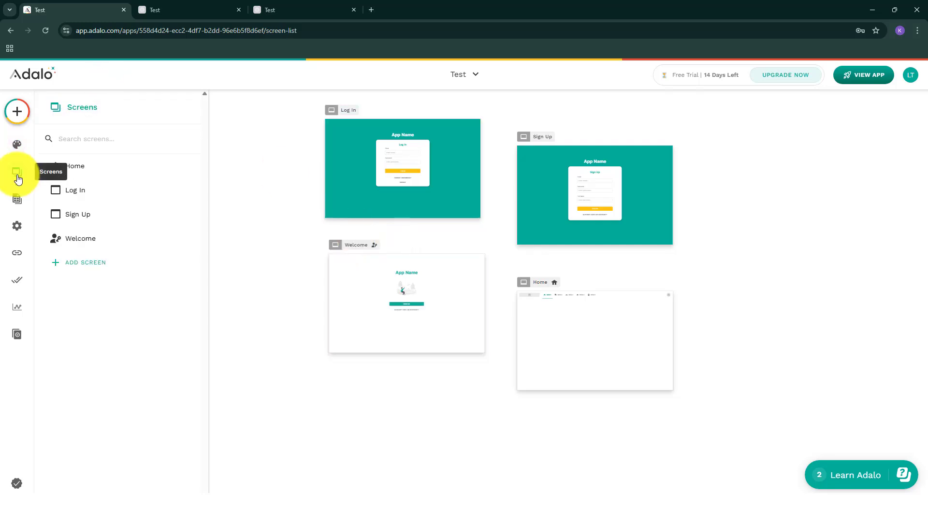
# Set the Log In screen's navigation type to Welcome Screen.
pyautogui.click(349, 115)
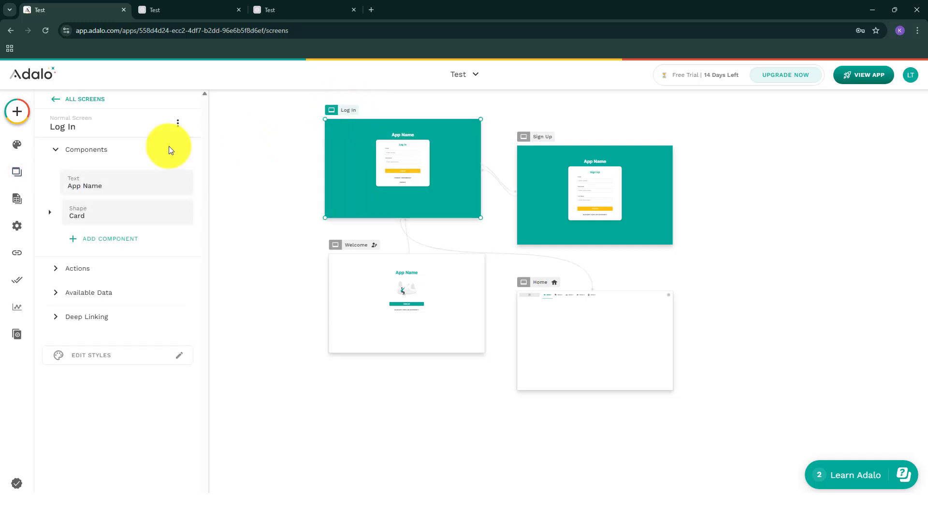
pyautogui.click(99, 126)
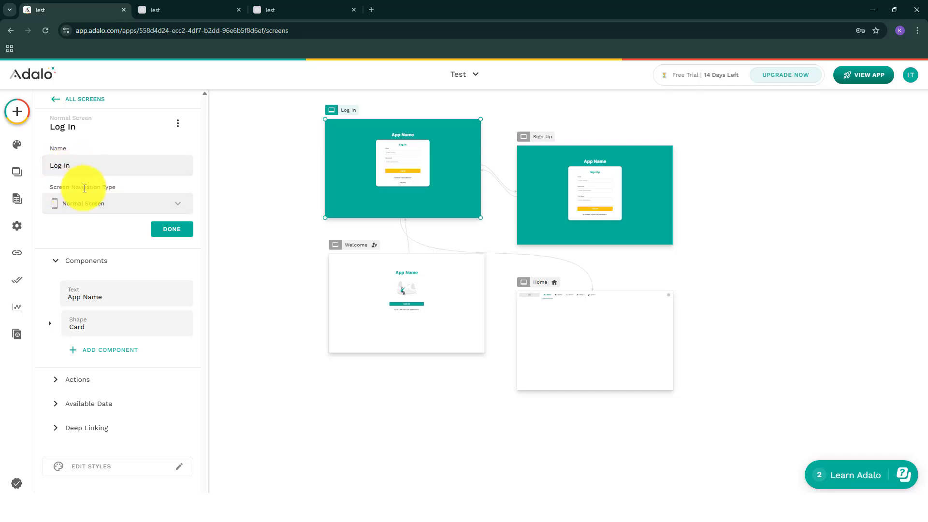
pyautogui.click(142, 203)
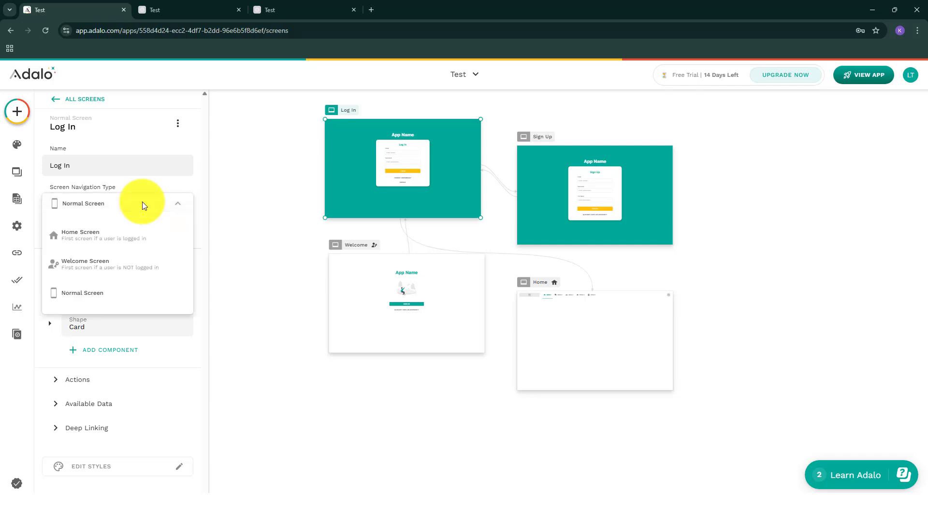
pyautogui.click(144, 266)
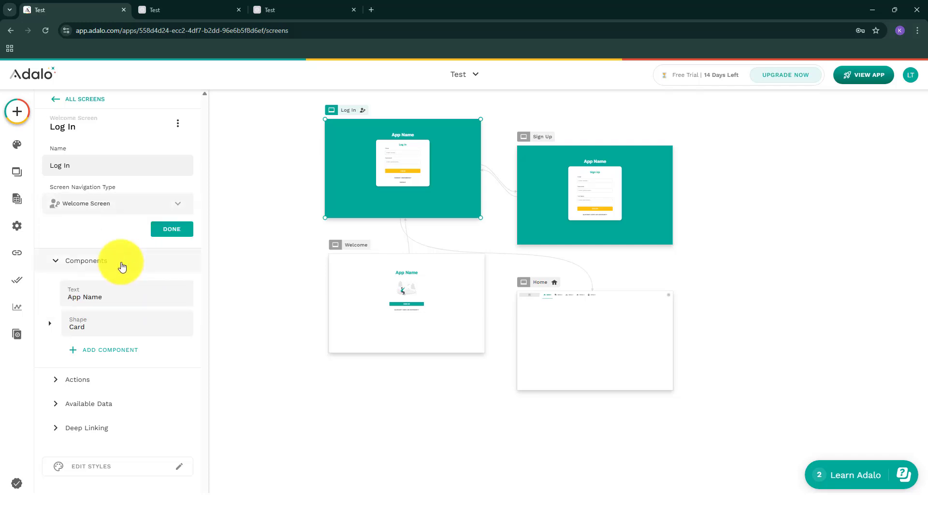
pyautogui.click(170, 230)
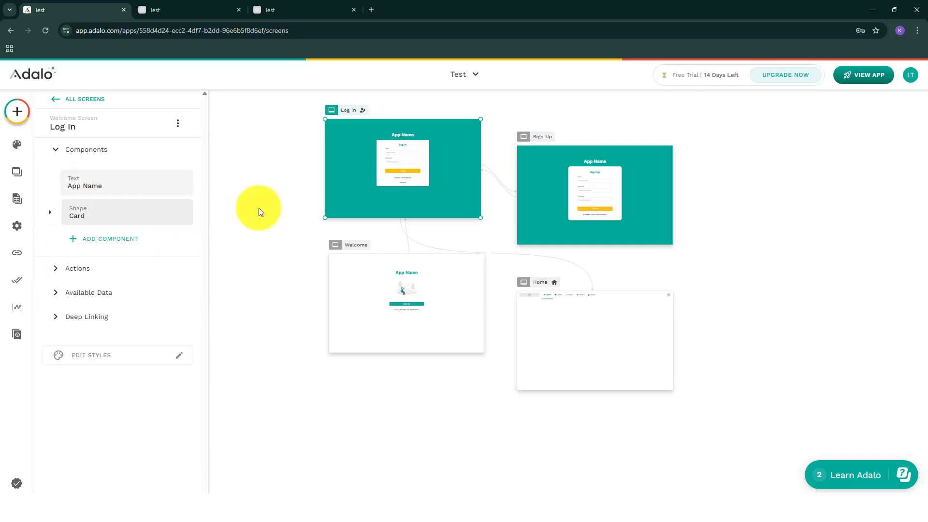
# Open the shareable test app again to check which page it starts on, and return to the editor.
pyautogui.click(859, 85)
pyautogui.click(845, 141)
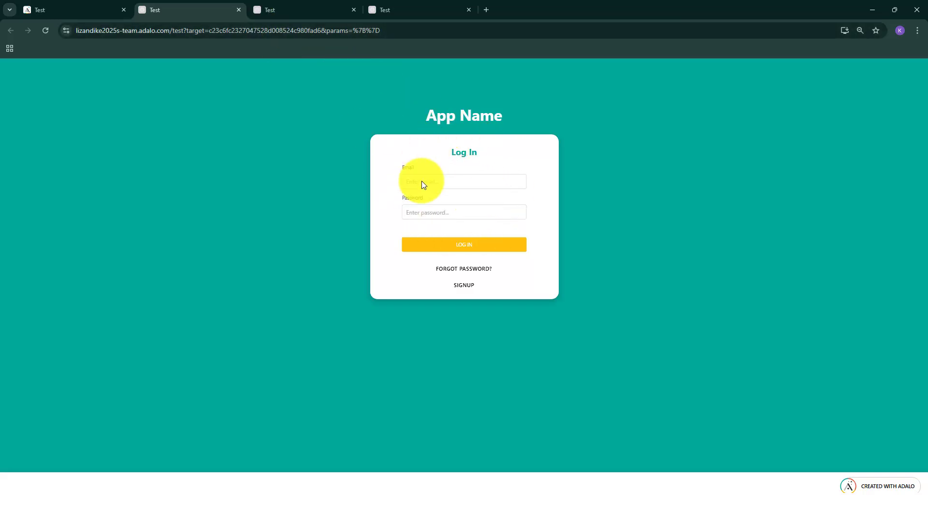
pyautogui.click(111, 10)
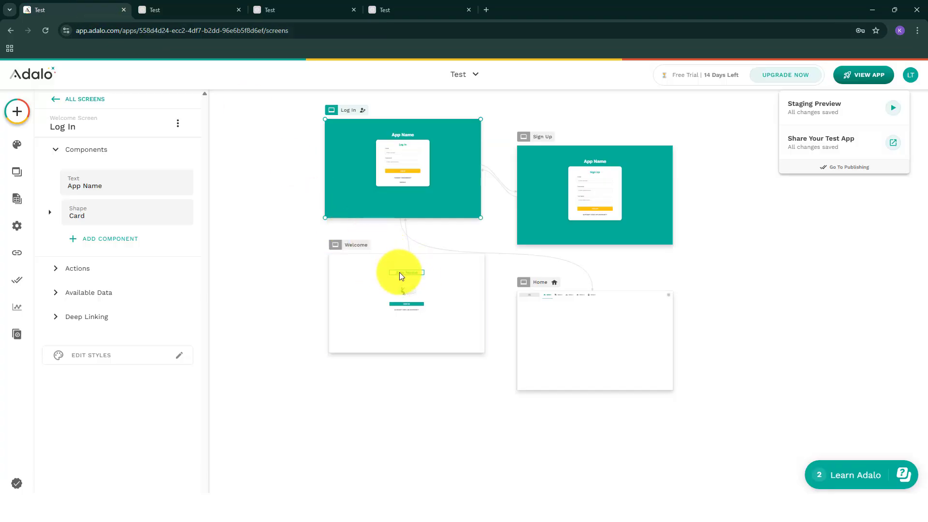
# Examine the Welcome screen's components and the link lines joining it to the other screens.
pyautogui.click(402, 258)
pyautogui.click(350, 259)
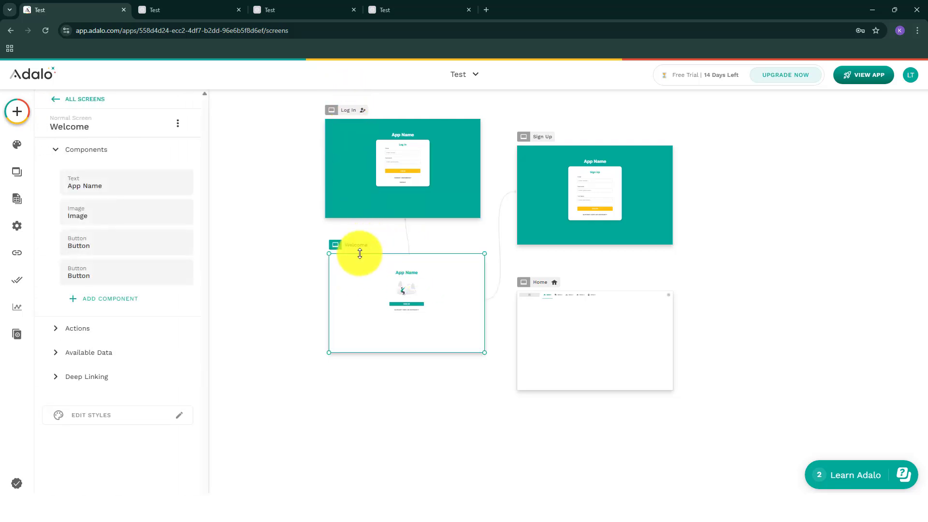
pyautogui.click(401, 207)
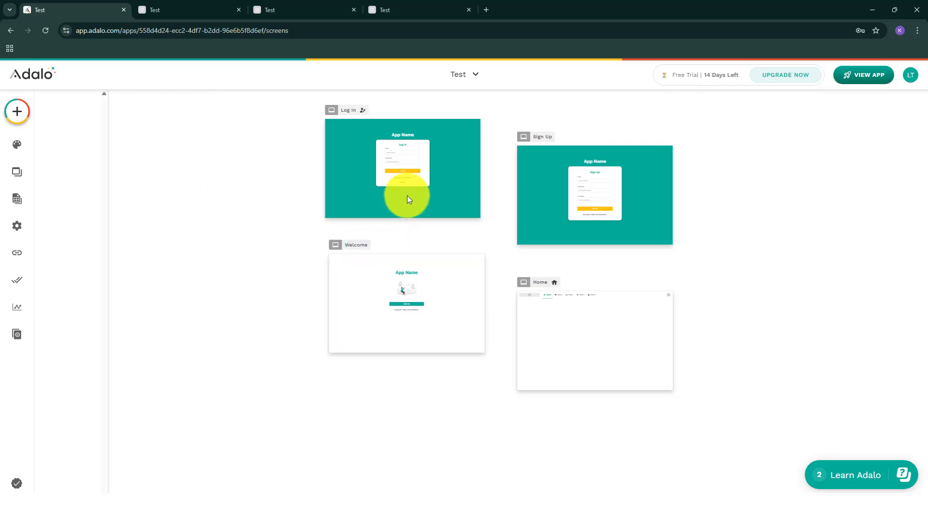
pyautogui.click(399, 269)
pyautogui.click(401, 206)
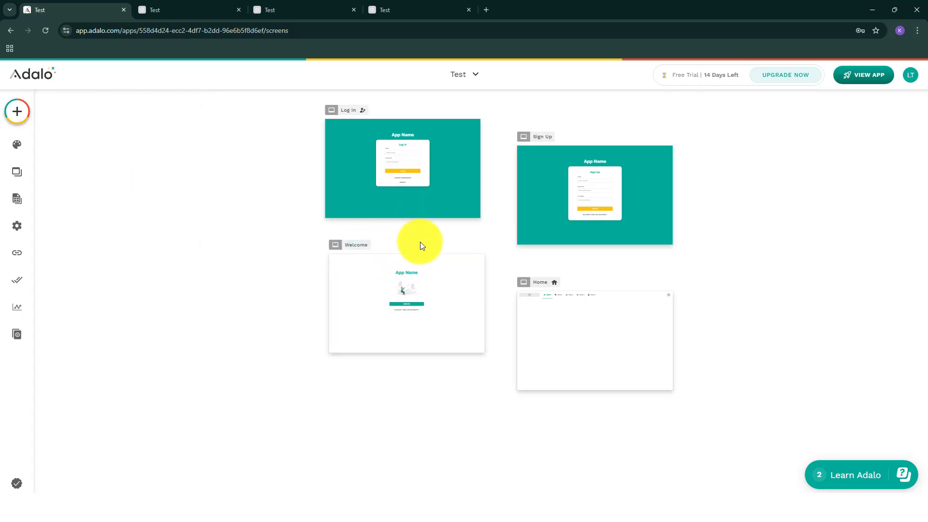
pyautogui.click(411, 254)
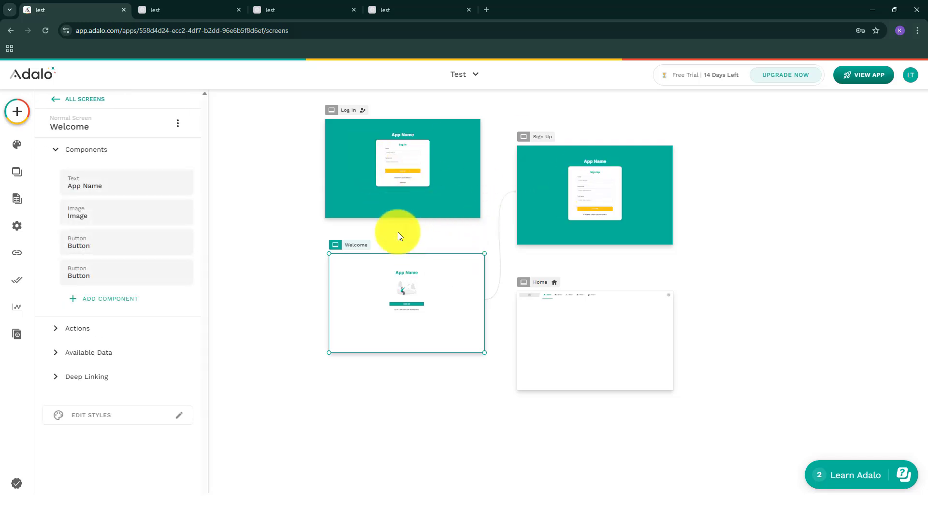
pyautogui.click(367, 188)
# Examine the Log In screen's card up close and trace its links to the Sign Up, Welcome and Home screens.
pyautogui.scroll(3, 366, 187)
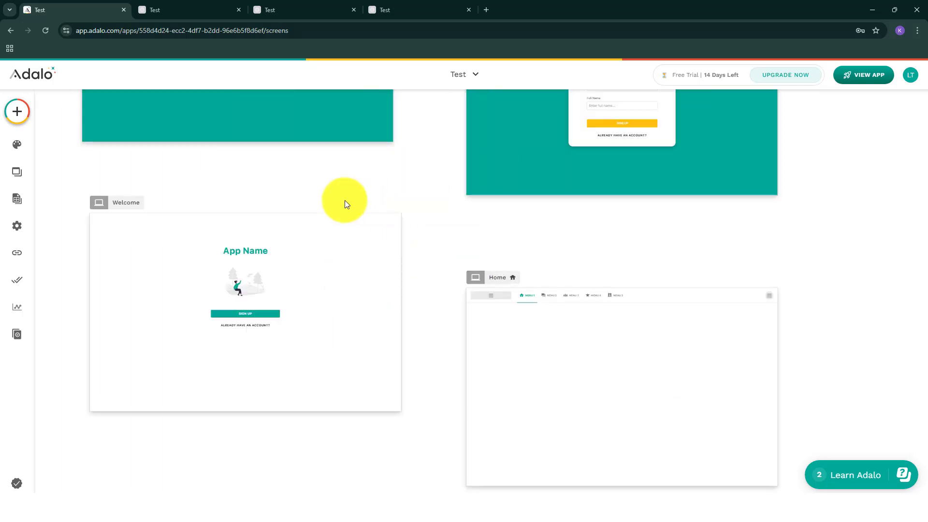
pyautogui.scroll(5, 344, 200)
pyautogui.click(254, 289)
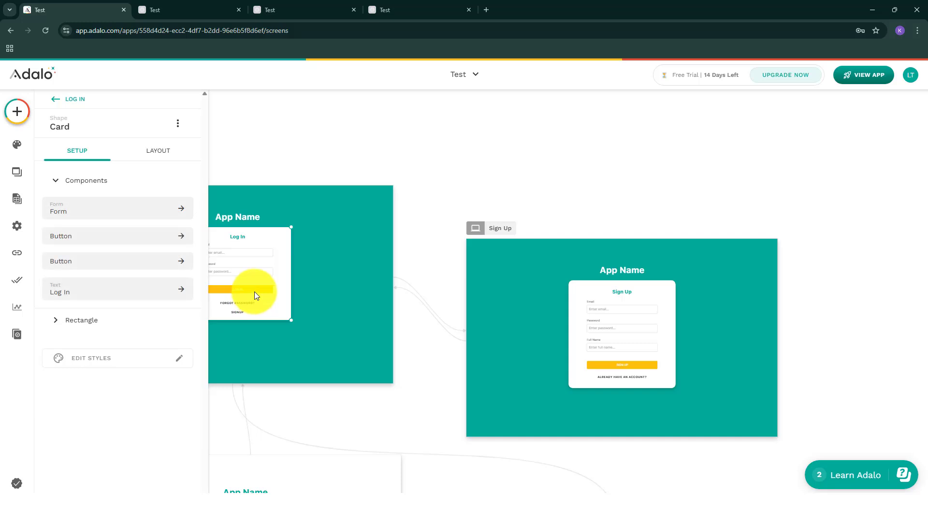
pyautogui.scroll(-5, 265, 411)
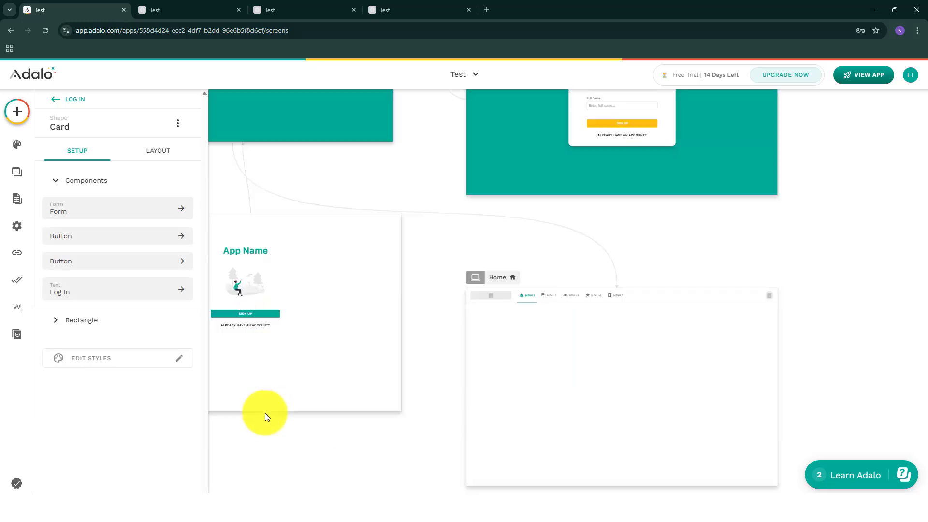
pyautogui.scroll(5, 265, 413)
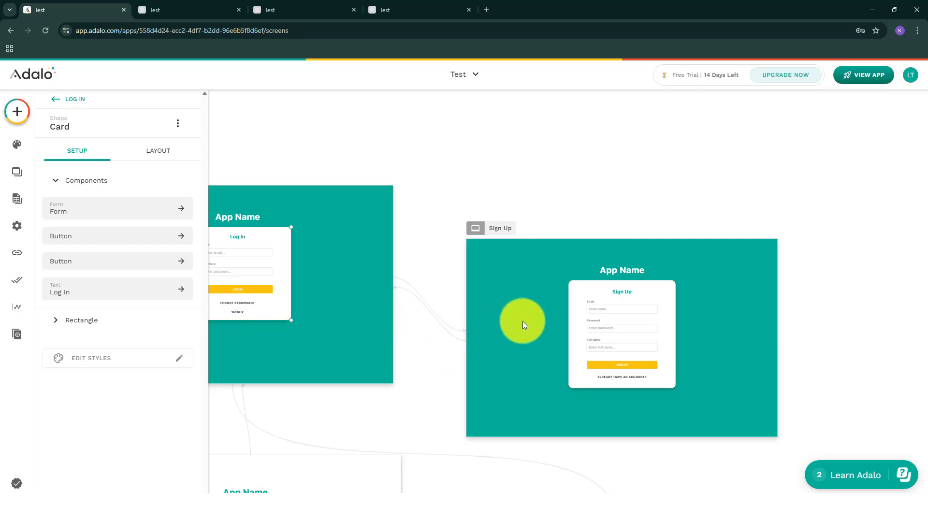
pyautogui.scroll(-5, 523, 321)
pyautogui.scroll(5, 494, 292)
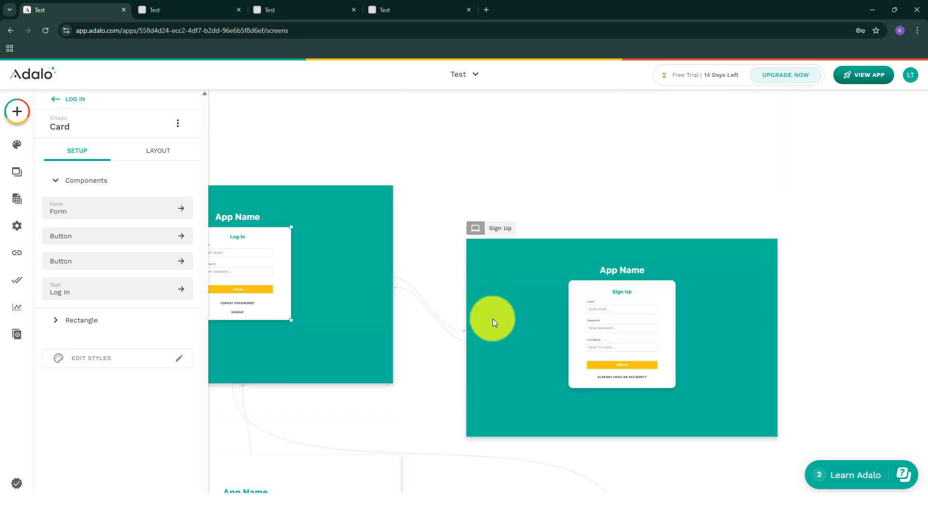
# Look over the layouts of the Log In, Sign Up, Welcome and Home screens on the canvas.
pyautogui.scroll(-5, 350, 315)
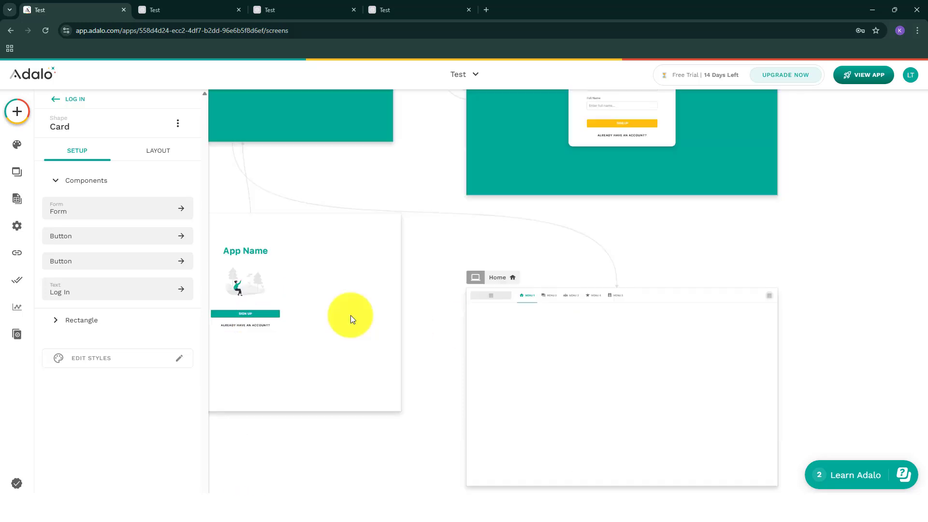
pyautogui.click(322, 276)
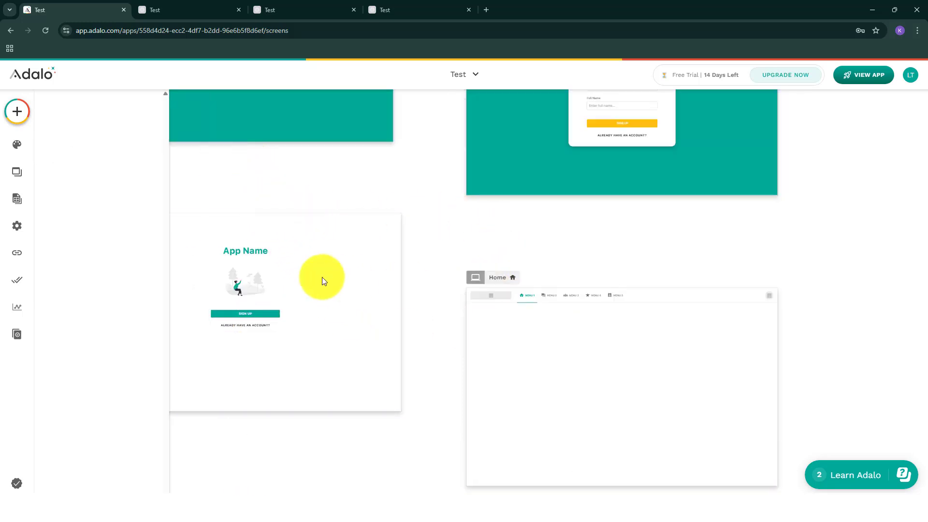
pyautogui.scroll(5, 201, 265)
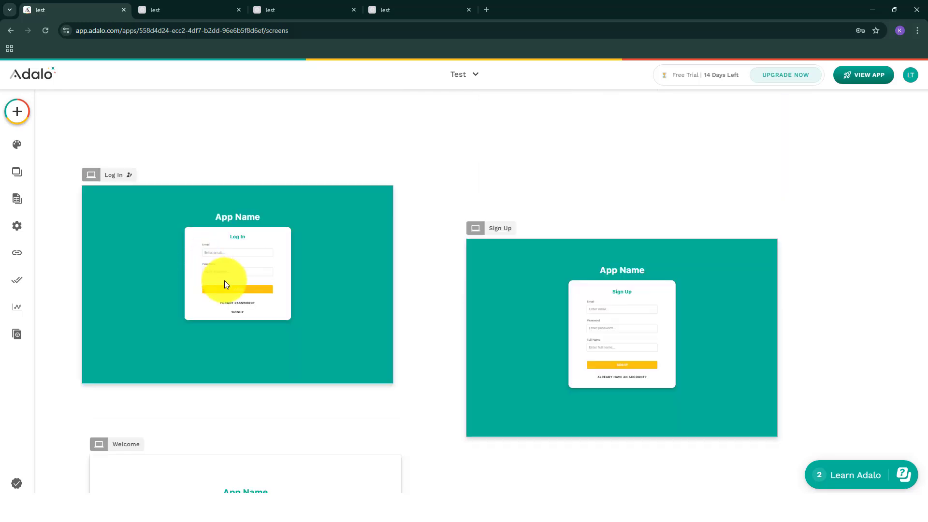
pyautogui.scroll(-5, 226, 284)
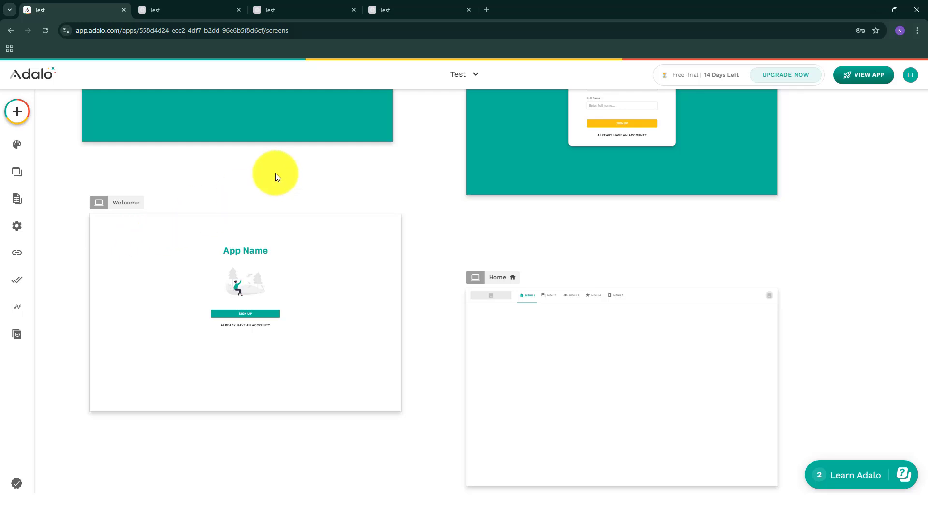
pyautogui.scroll(-5, 275, 173)
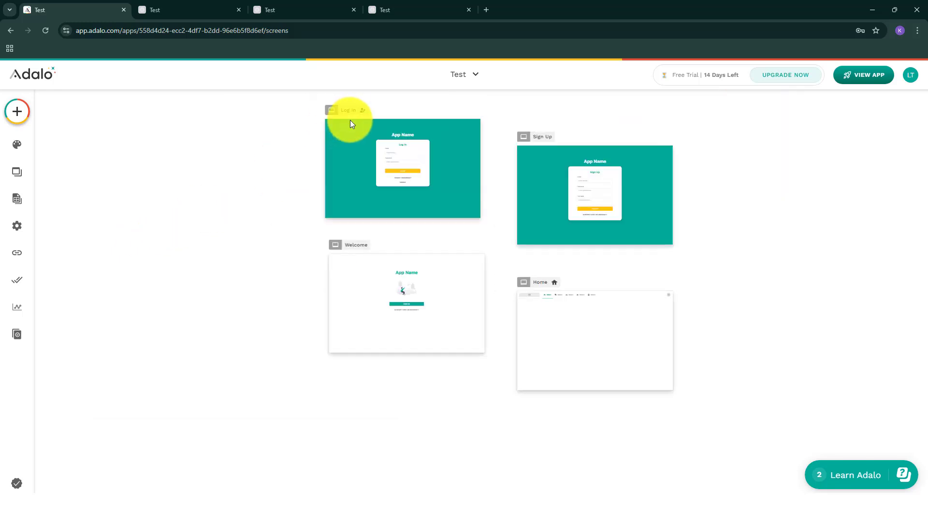
# Select the Log In screen and open the list of all the app's screens.
pyautogui.click(356, 111)
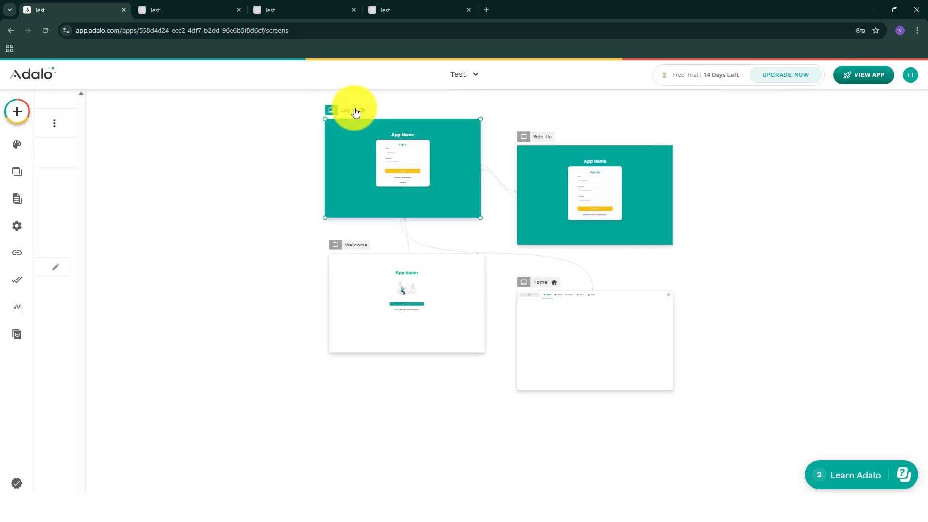
pyautogui.click(21, 176)
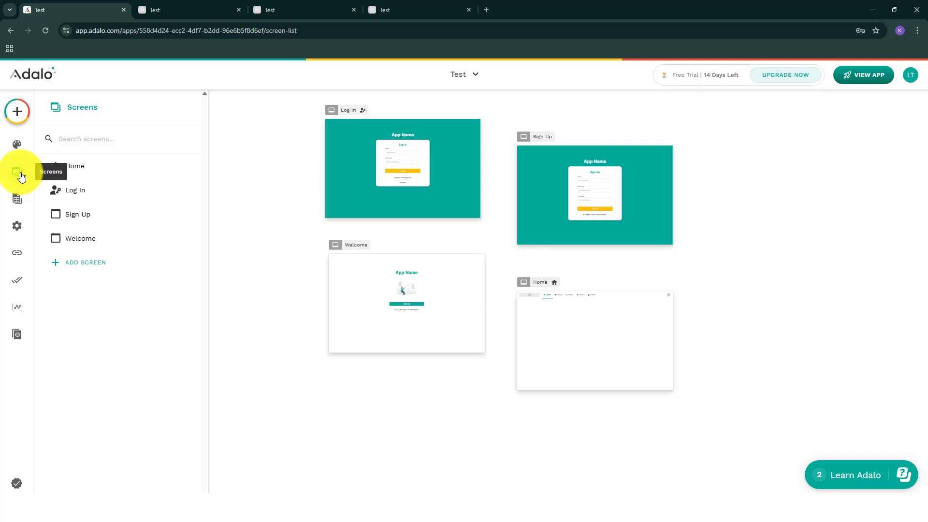
pyautogui.click(85, 266)
pyautogui.click(543, 399)
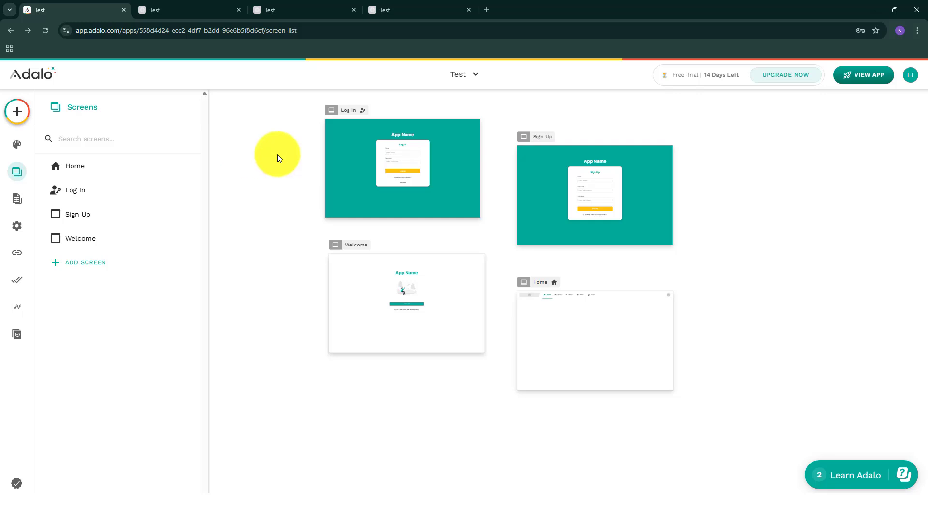
# Reload the Log In page in the test app preview and compare it with the editor's screens.
pyautogui.click(207, 15)
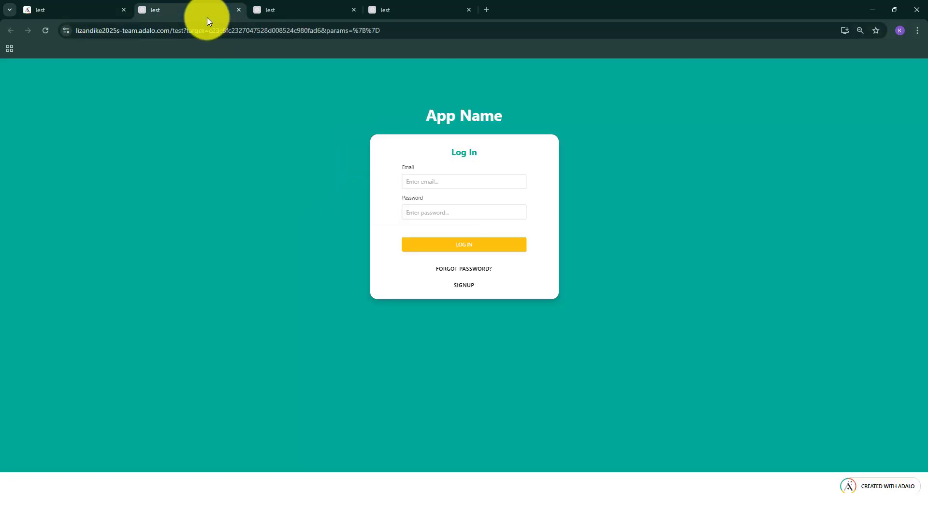
pyautogui.click(224, 31)
pyautogui.press('Return')
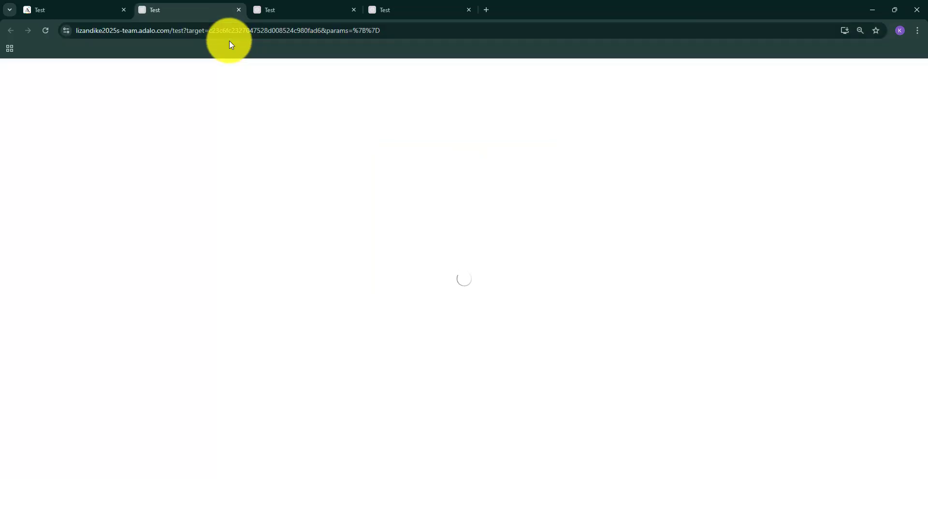
pyautogui.click(91, 8)
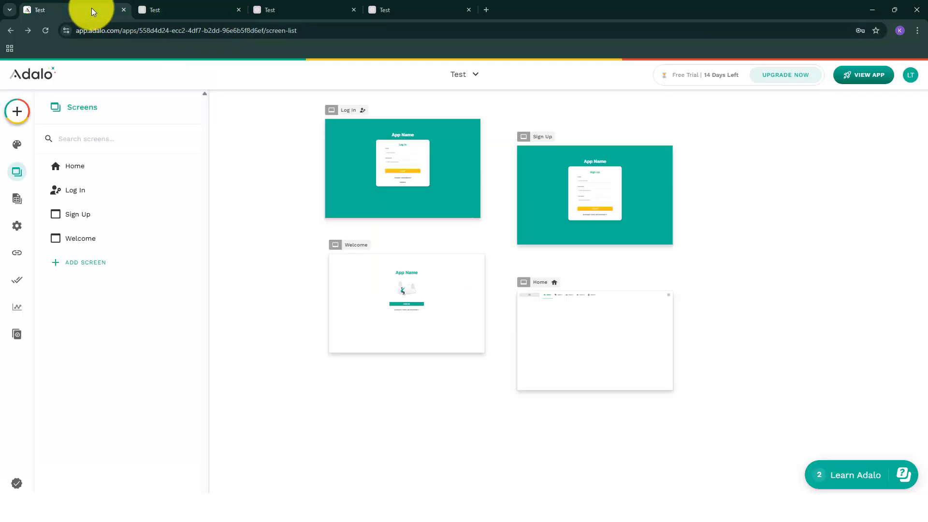
pyautogui.click(157, 2)
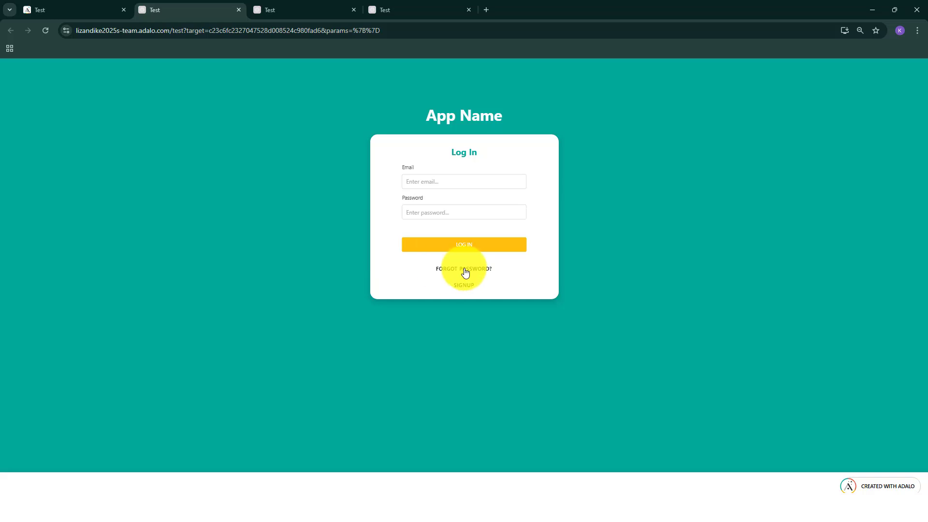
# Open the preview's Forgot Password page and check whether the editor has a matching screen.
pyautogui.click(449, 269)
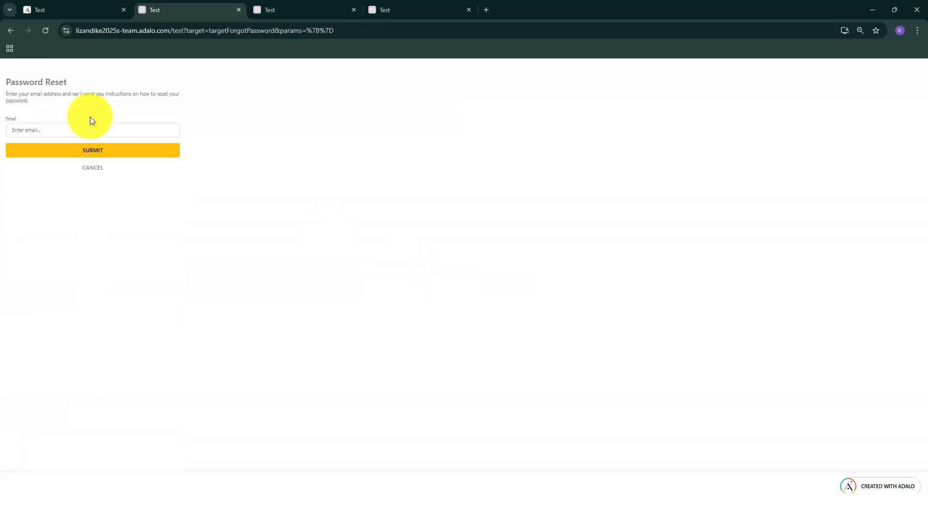
pyautogui.click(66, 3)
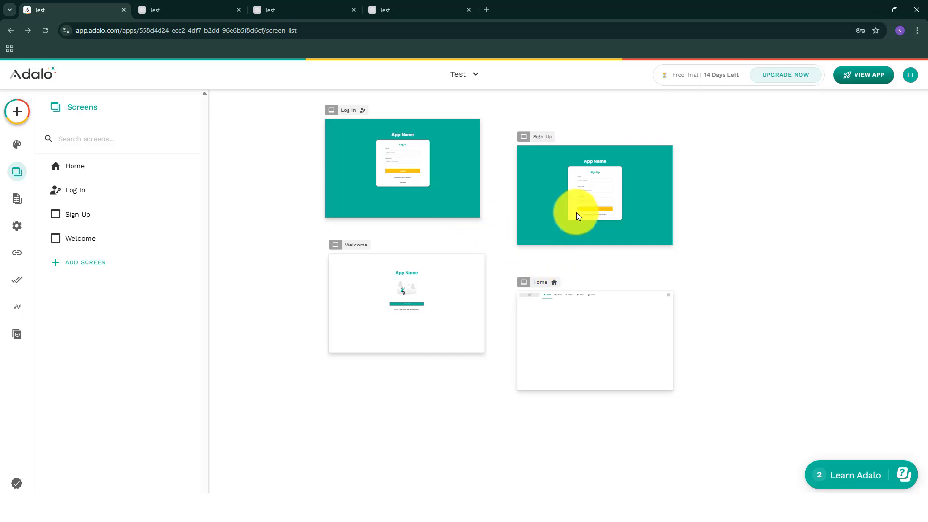
pyautogui.click(186, 6)
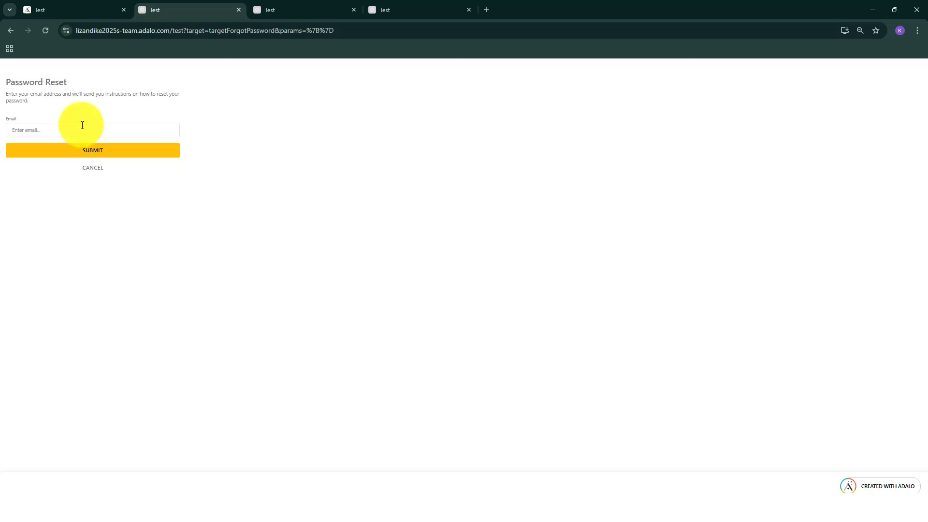
pyautogui.click(78, 7)
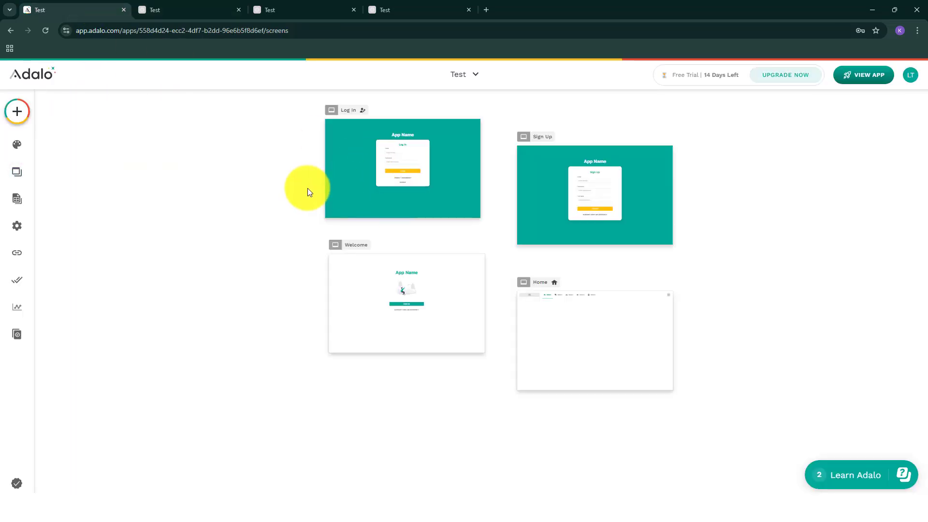
# Inspect the click action of the Forgot Password? button in the Log In card.
pyautogui.scroll(5, 307, 188)
pyautogui.scroll(-5, 319, 193)
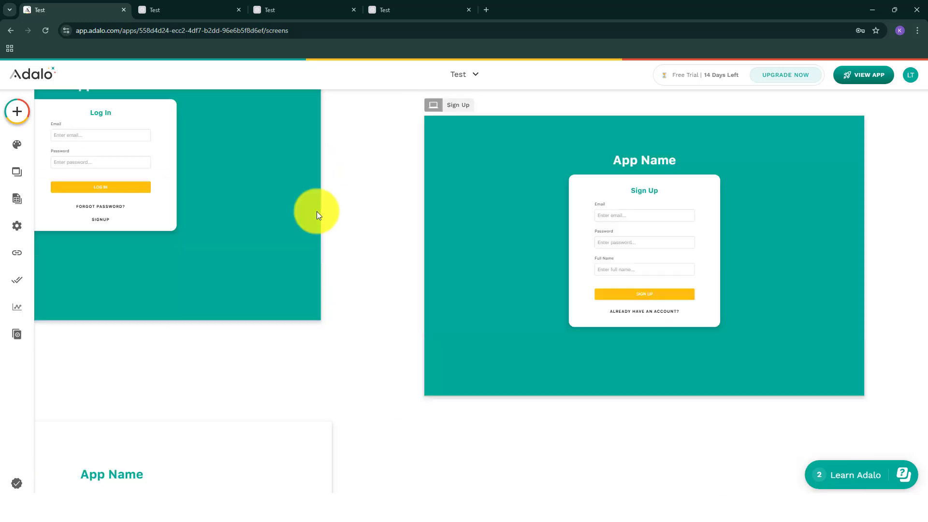
pyautogui.hscroll(-3, 241, 211)
pyautogui.click(246, 207)
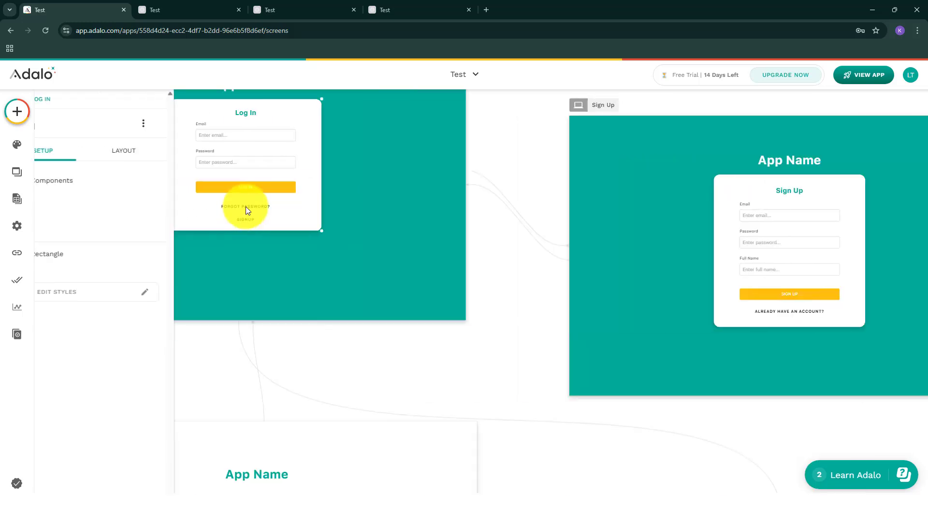
pyautogui.click(248, 207)
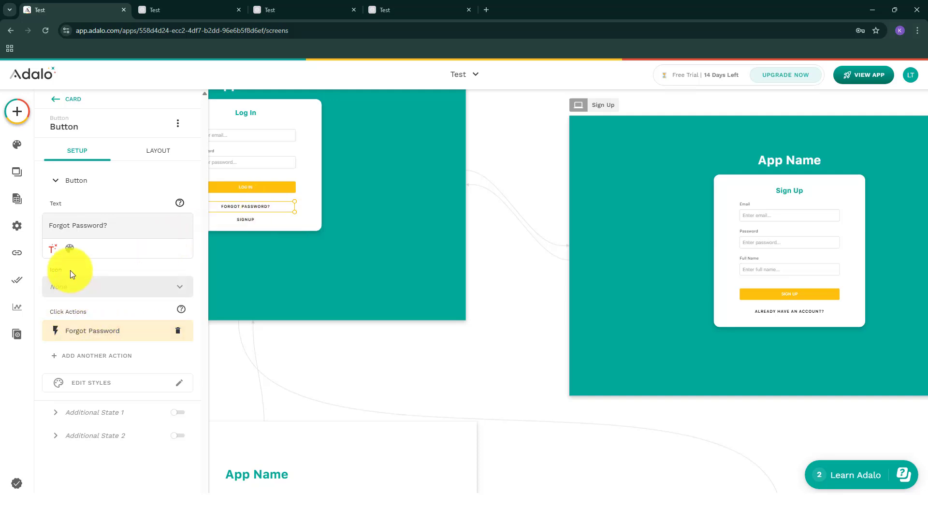
pyautogui.click(88, 334)
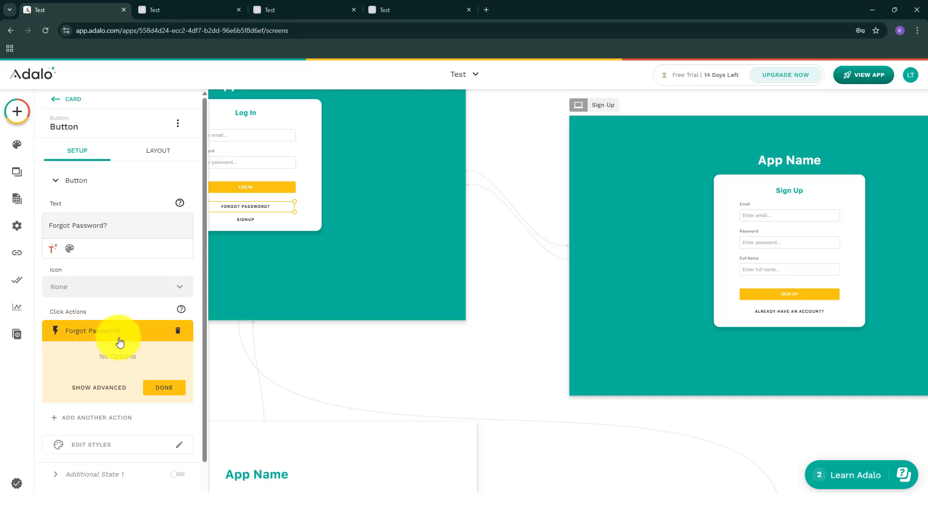
pyautogui.click(109, 338)
# Browse the click actions available for the Forgot Password? button, including the User Login options, without adding one.
pyautogui.click(100, 356)
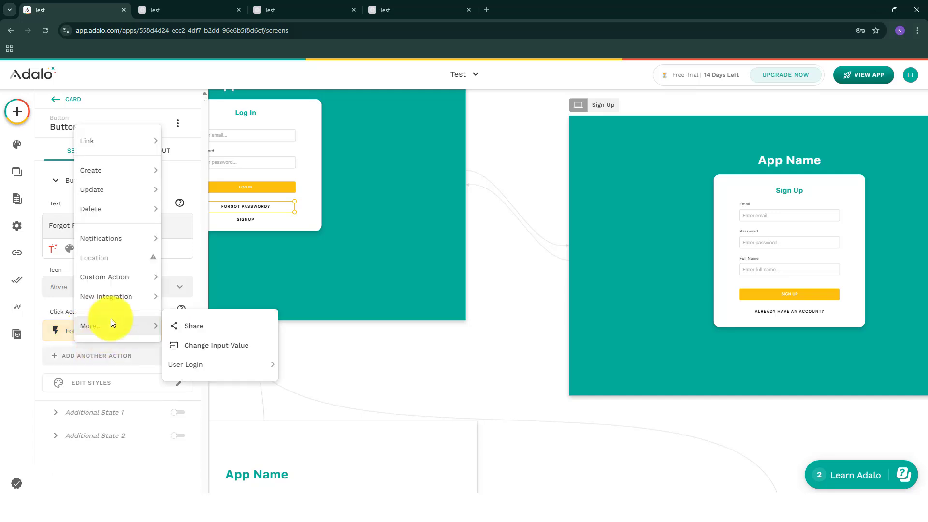
pyautogui.moveTo(130, 233)
pyautogui.moveTo(132, 294)
pyautogui.moveTo(120, 323)
pyautogui.moveTo(201, 364)
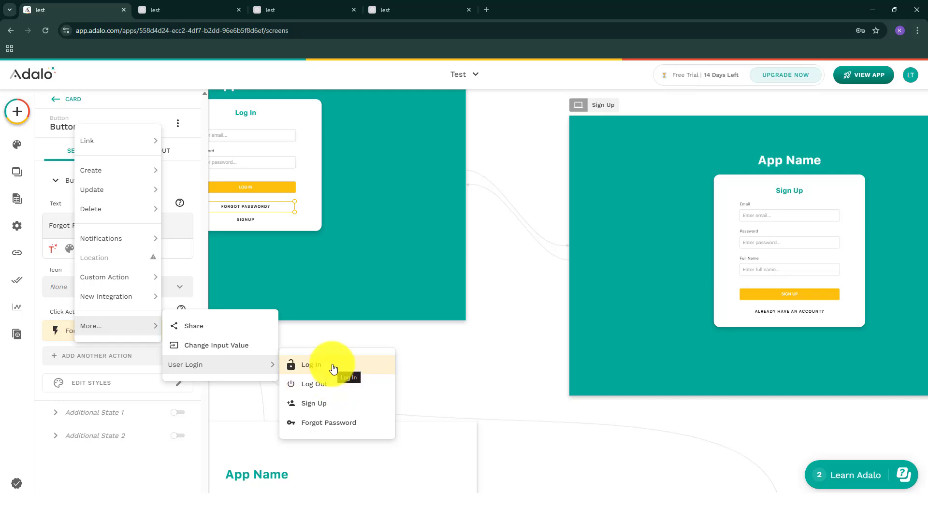
pyautogui.click(457, 344)
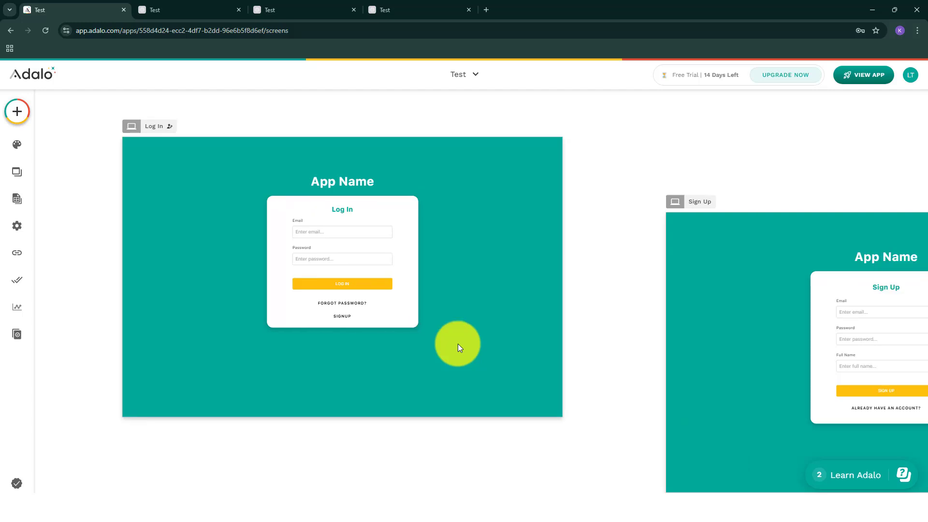
# Switch the Log In screen to Mobile View.
pyautogui.hscroll(-1, 457, 343)
pyautogui.click(181, 128)
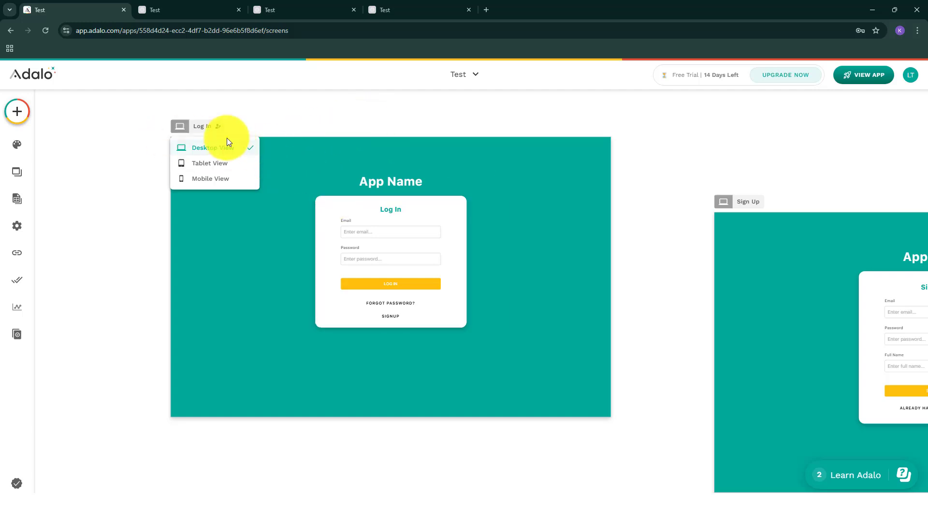
pyautogui.click(208, 178)
# Shift the Log In card slightly toward the right edge of the mobile layout.
pyautogui.click(269, 210)
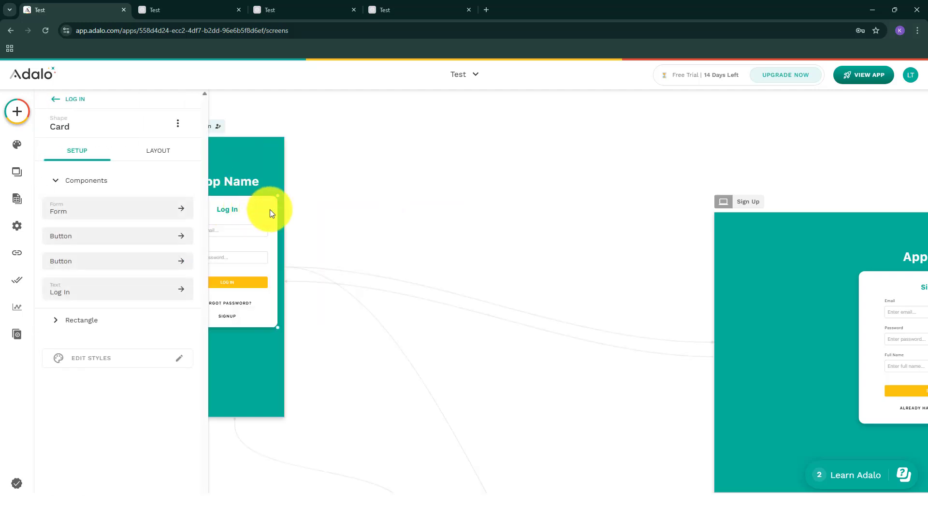
pyautogui.moveTo(280, 213); pyautogui.dragTo(288, 213)
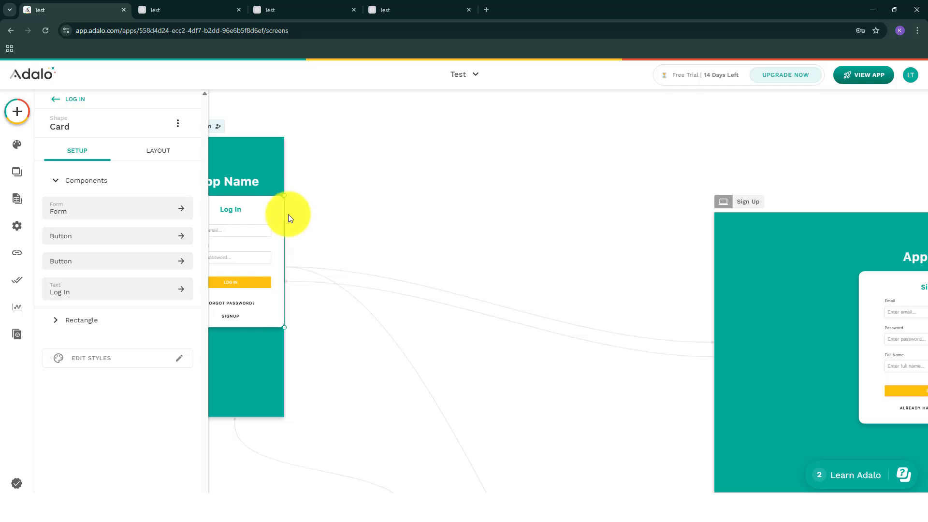
pyautogui.click(306, 259)
pyautogui.click(198, 274)
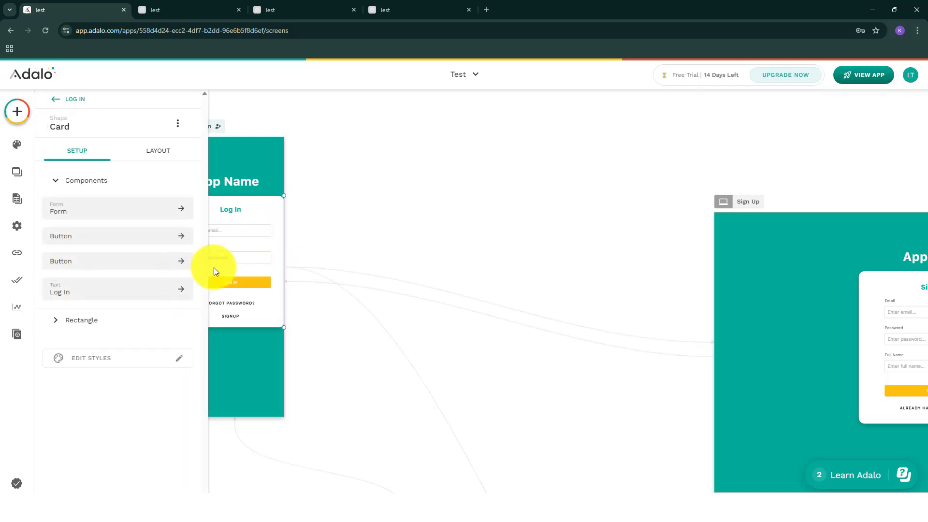
pyautogui.moveTo(277, 252); pyautogui.dragTo(275, 253)
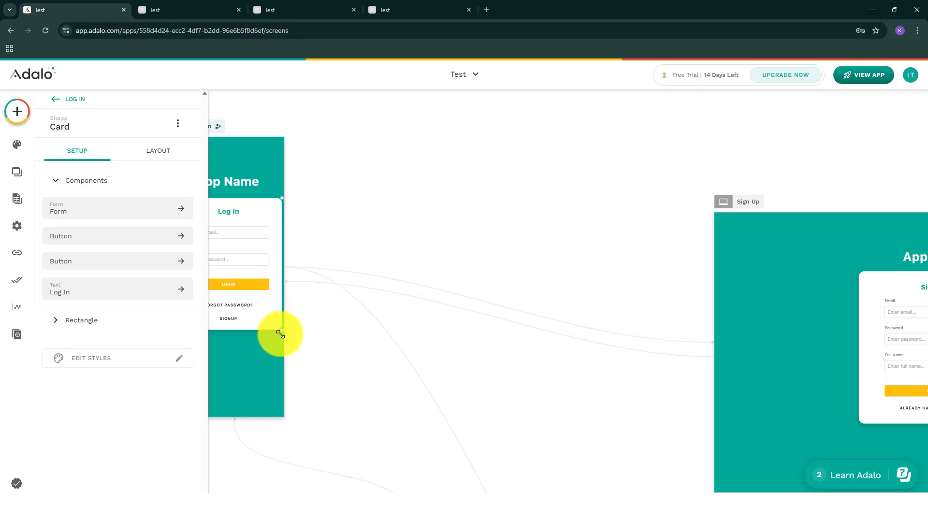
# Stretch the Log In card down to the bottom of the mobile screen and nudge it slightly up and left.
pyautogui.moveTo(280, 331); pyautogui.dragTo(280, 415)
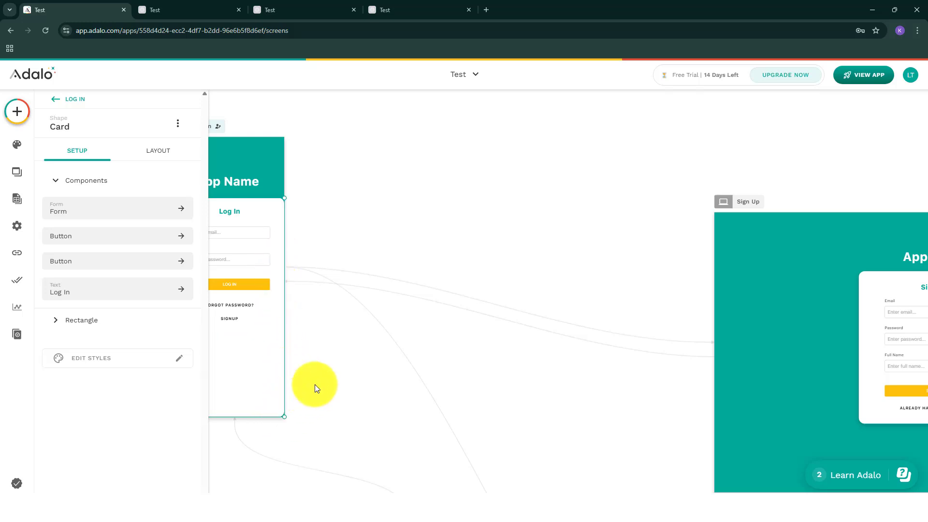
pyautogui.click(315, 384)
pyautogui.click(243, 358)
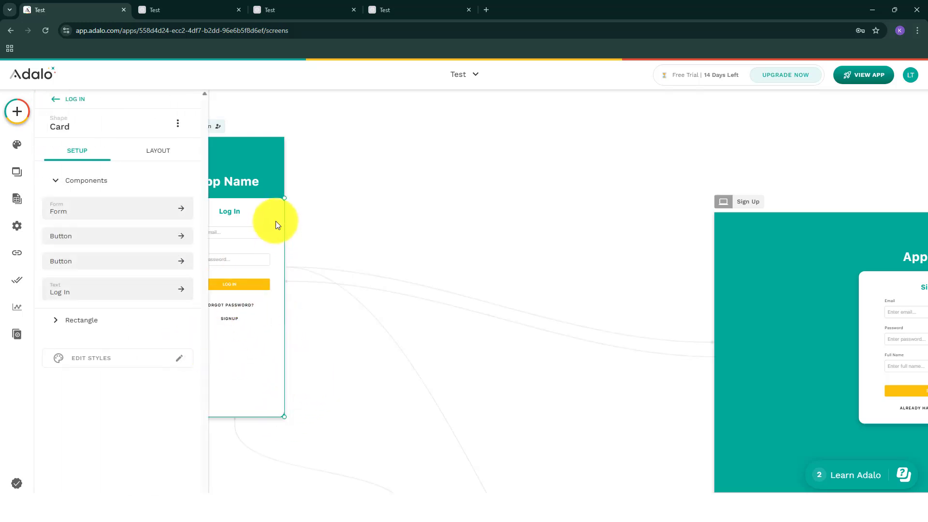
pyautogui.moveTo(275, 221); pyautogui.dragTo(273, 217)
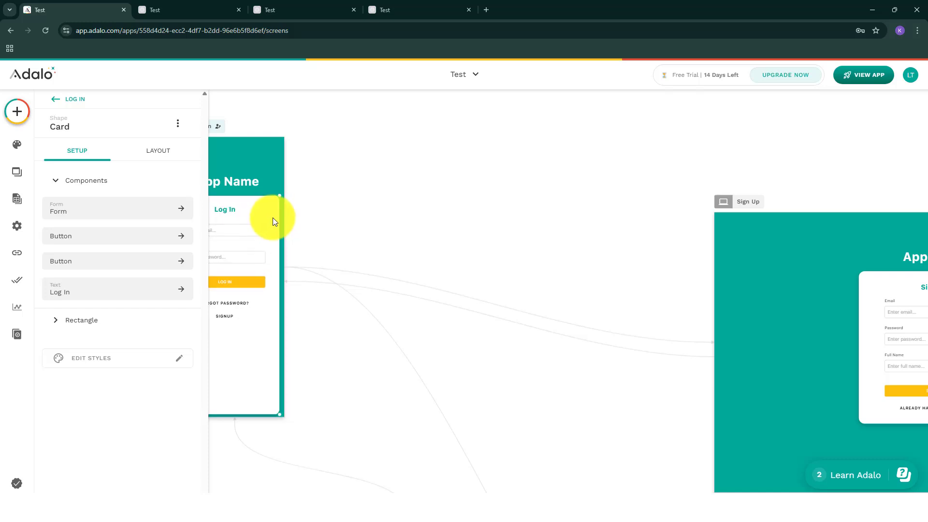
pyautogui.click(323, 215)
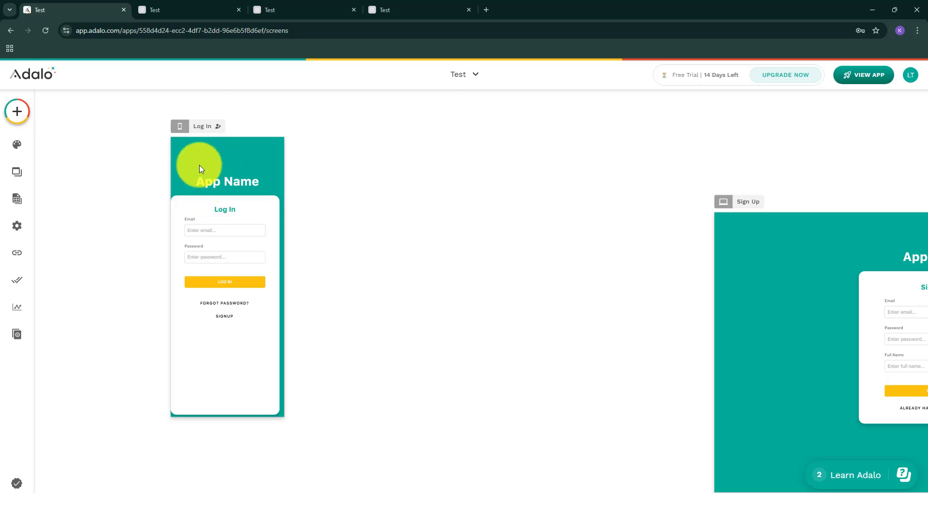
# Check the Log In screen in Desktop View, switch it to Tablet View and select its card.
pyautogui.click(180, 127)
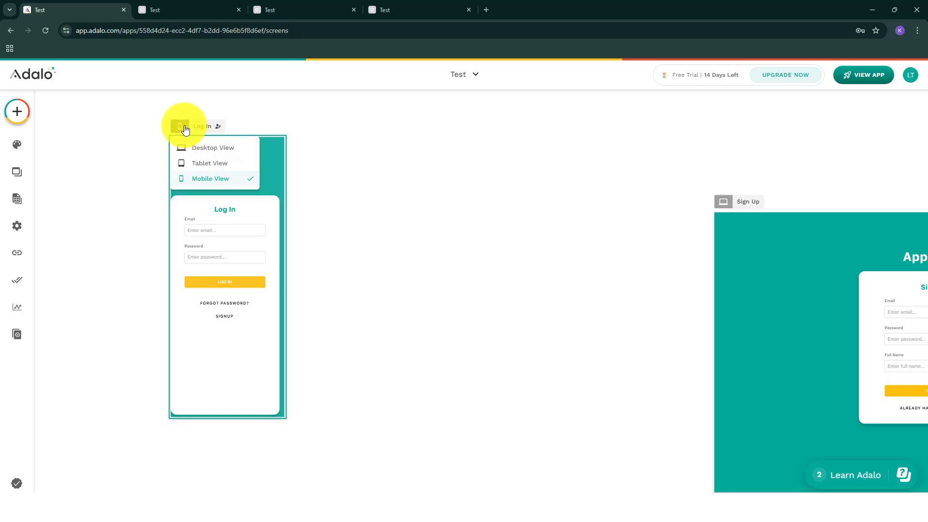
pyautogui.click(218, 148)
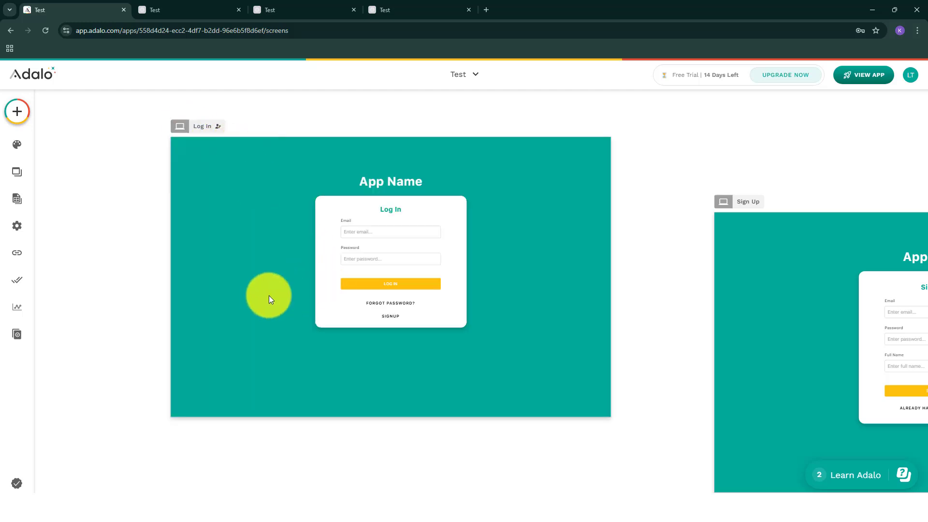
pyautogui.click(183, 127)
pyautogui.click(193, 158)
pyautogui.click(315, 257)
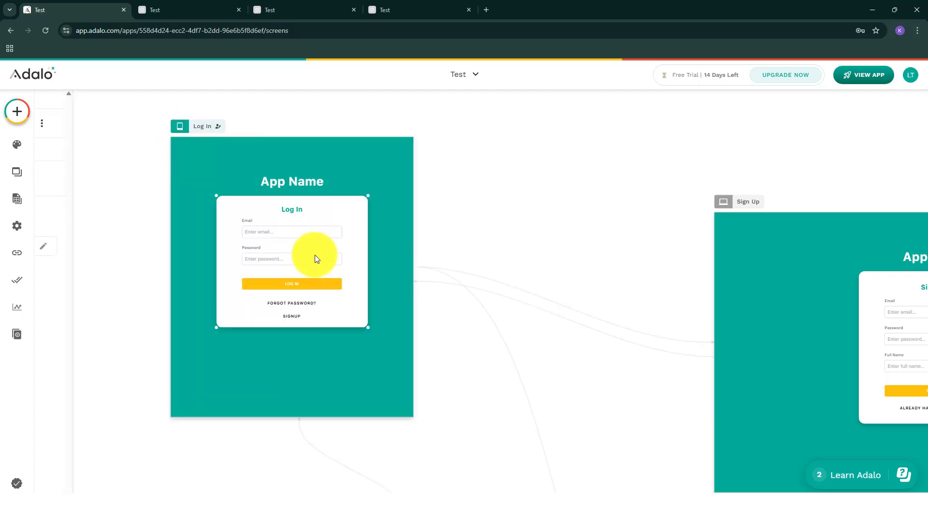
# Enlarge the Log In card on both sides and downward, and center it horizontally on the tablet layout.
pyautogui.moveTo(369, 245); pyautogui.dragTo(408, 249)
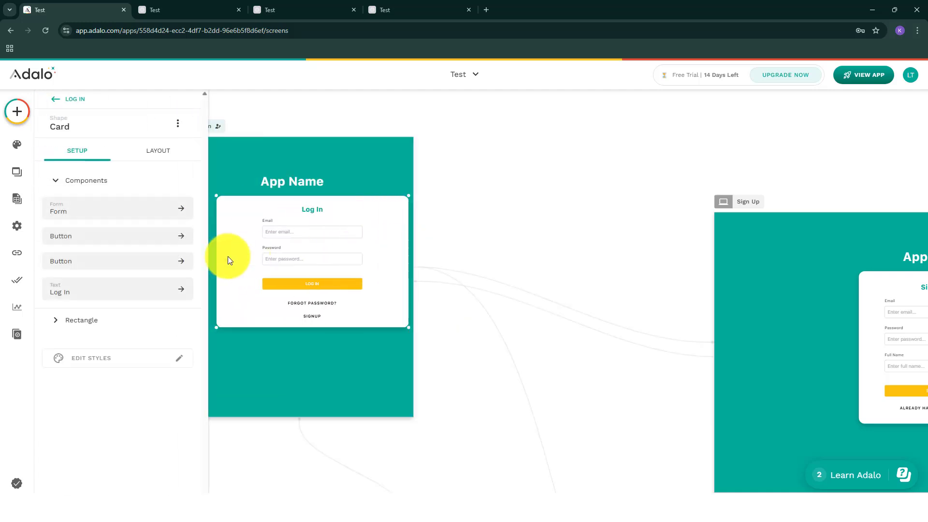
pyautogui.moveTo(217, 255); pyautogui.dragTo(198, 256)
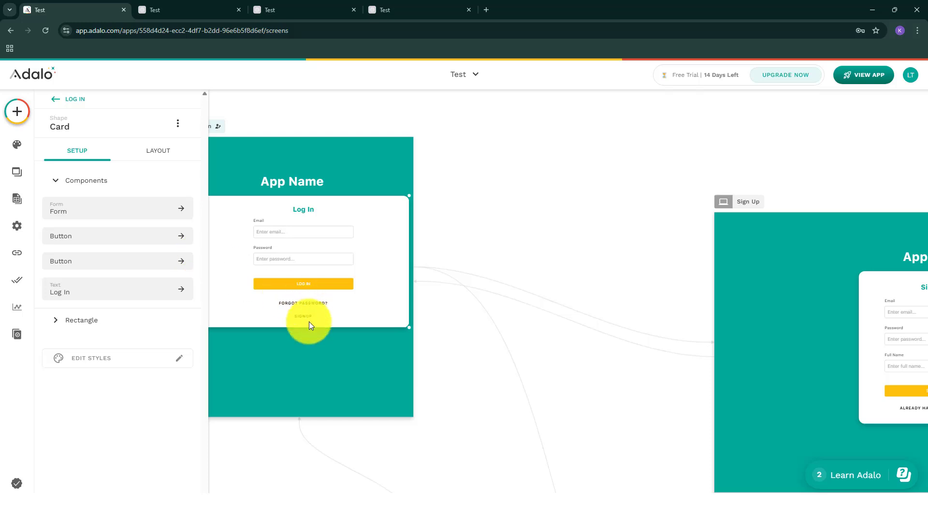
pyautogui.moveTo(308, 321); pyautogui.dragTo(311, 355)
pyautogui.click(381, 167)
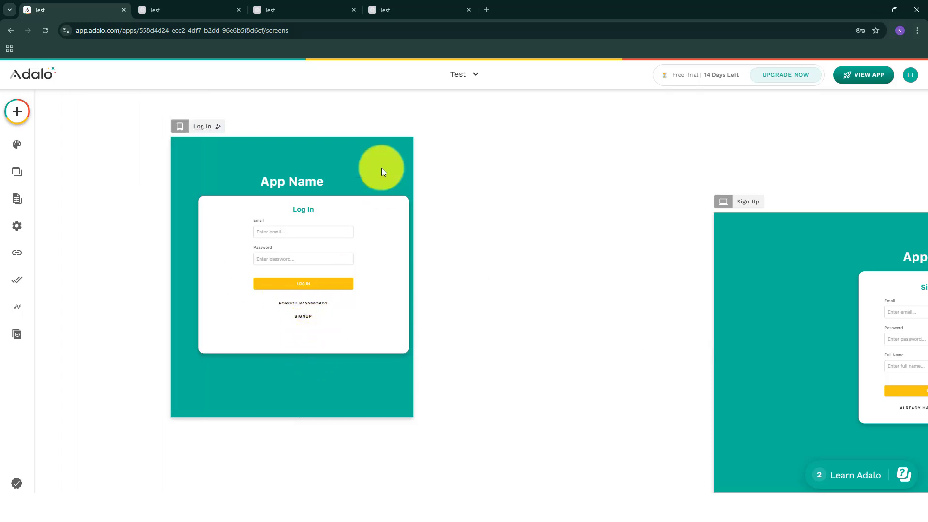
pyautogui.moveTo(372, 245); pyautogui.dragTo(365, 246)
pyautogui.click(439, 213)
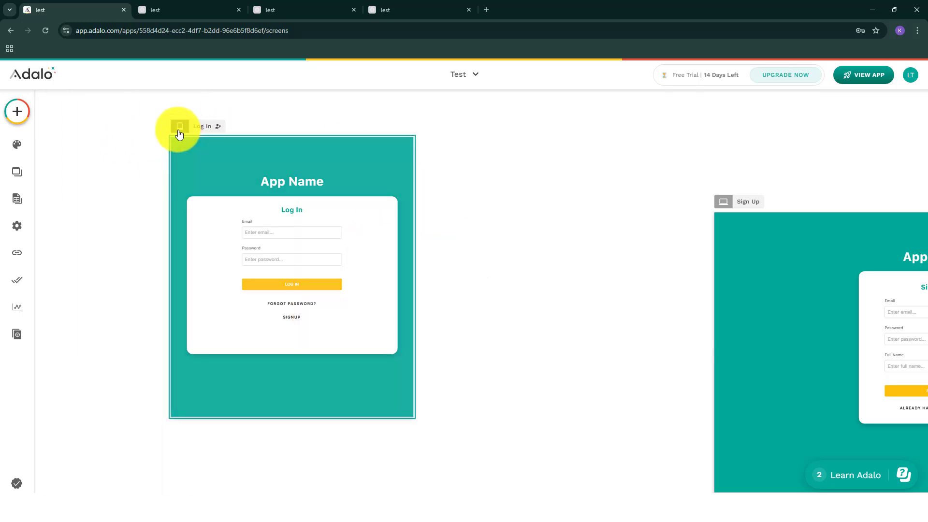
# Look over the Welcome and Home screens below, and open the list of available apps.
pyautogui.scroll(-5, 483, 191)
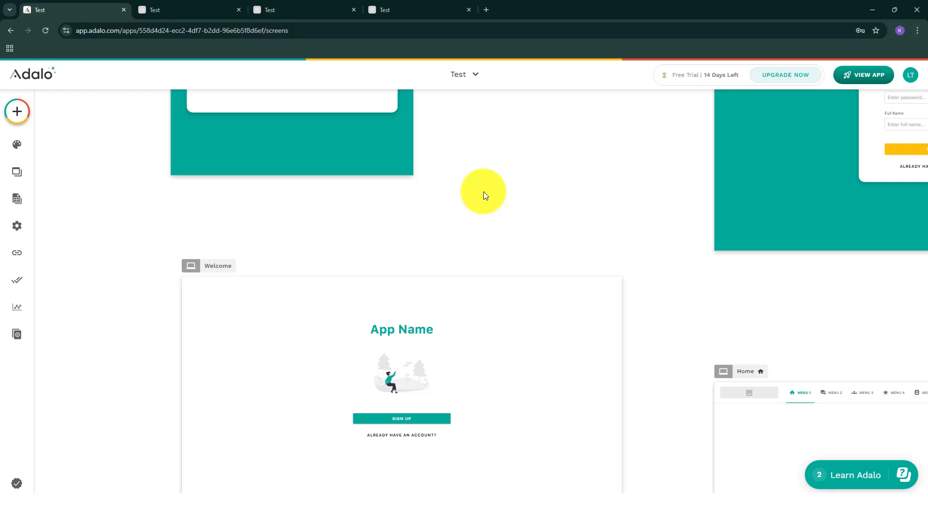
pyautogui.scroll(5, 483, 191)
pyautogui.click(472, 75)
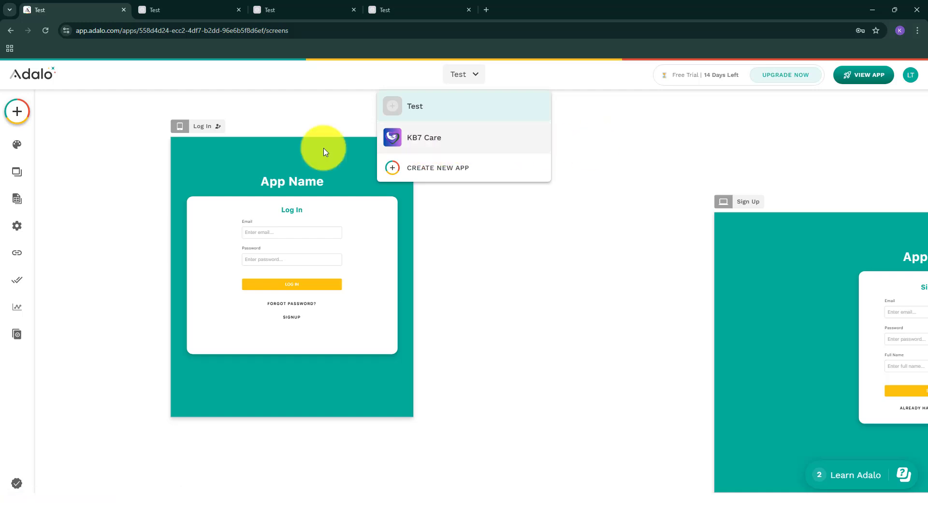
# Open the app's database collections, dismissing the Magic Start tip, and examine the available collection options.
pyautogui.click(17, 199)
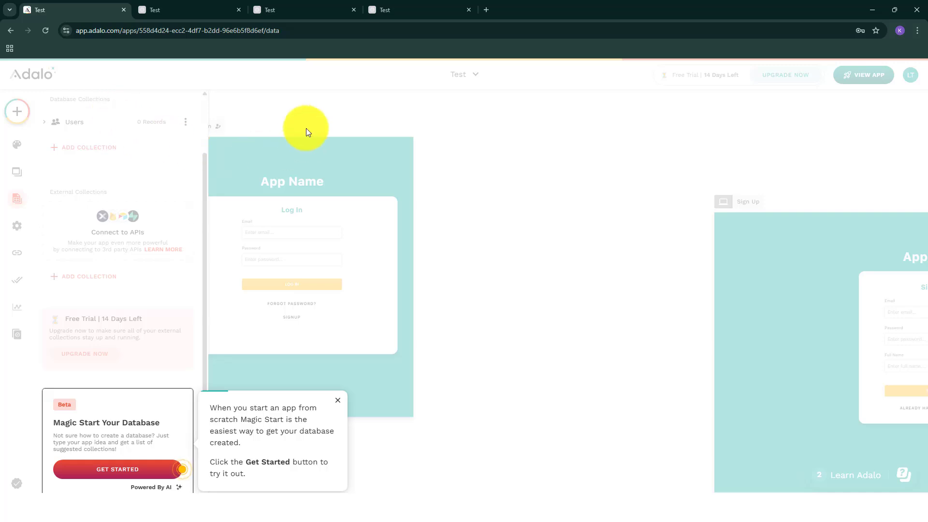
pyautogui.click(338, 401)
pyautogui.scroll(-1, 153, 410)
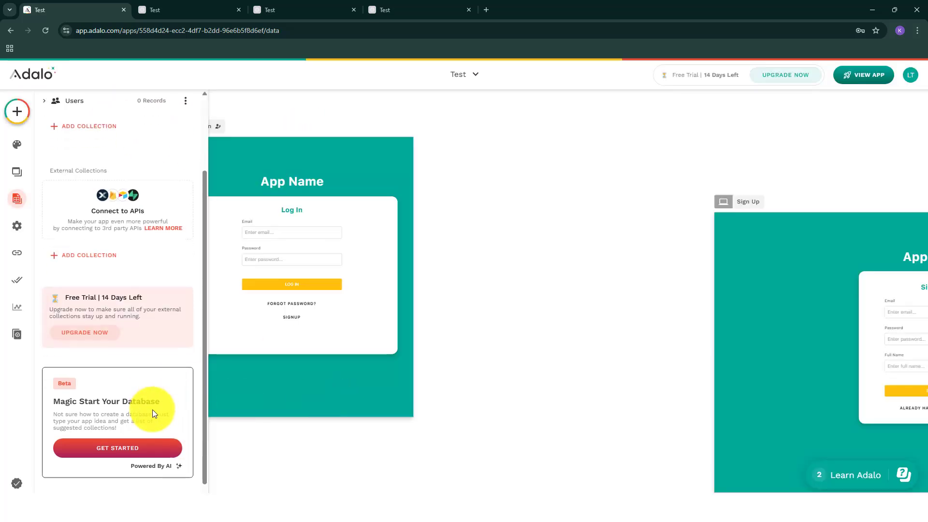
pyautogui.scroll(3, 152, 410)
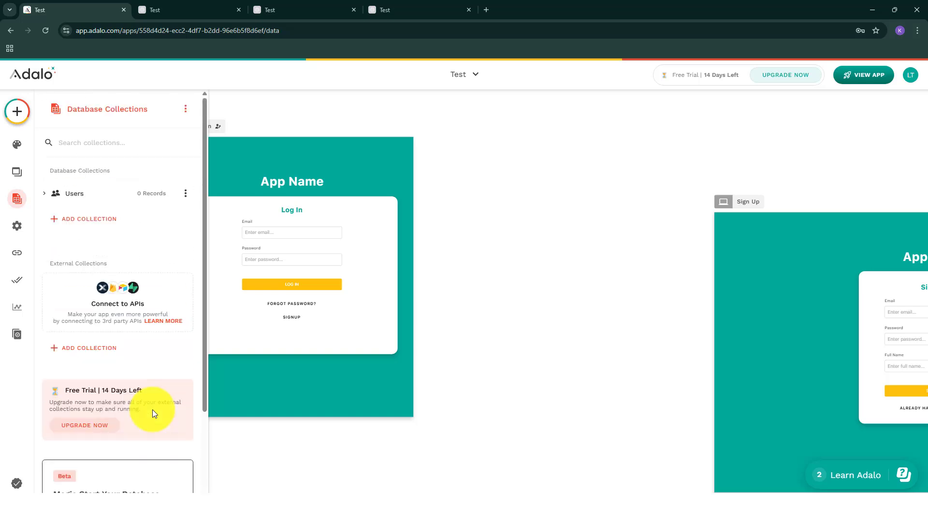